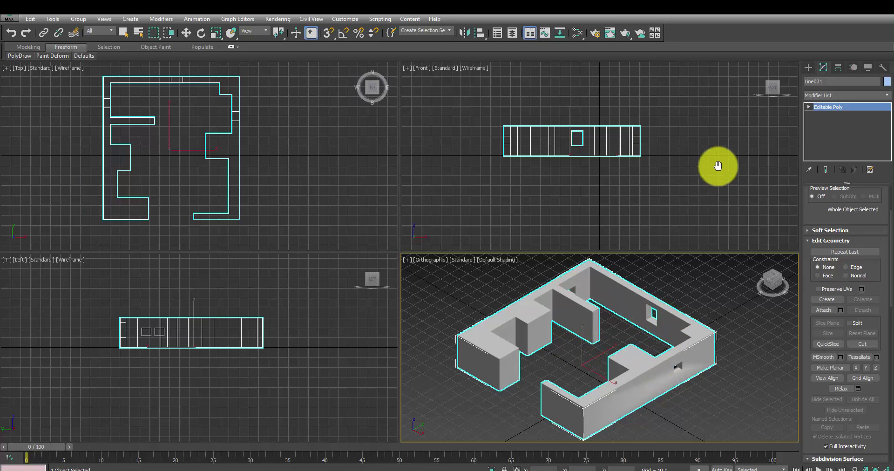
Switch Line001 to Polygon level and select the first inner wall faces at the room corner
click(809, 107)
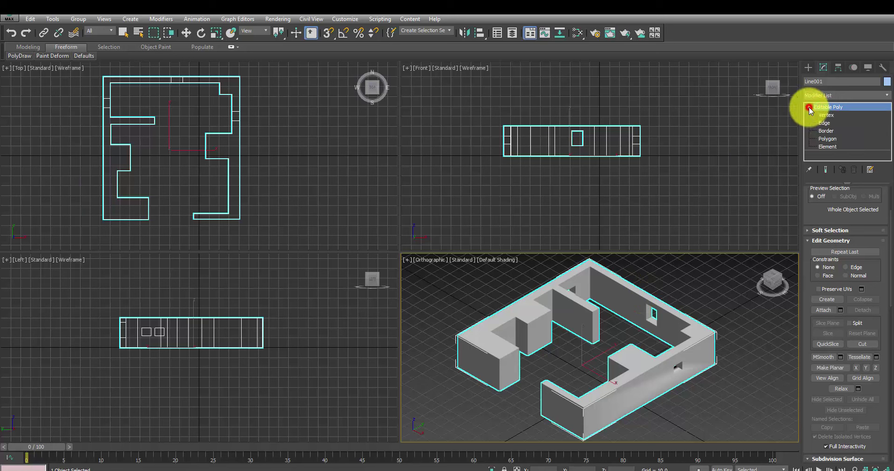
click(825, 139)
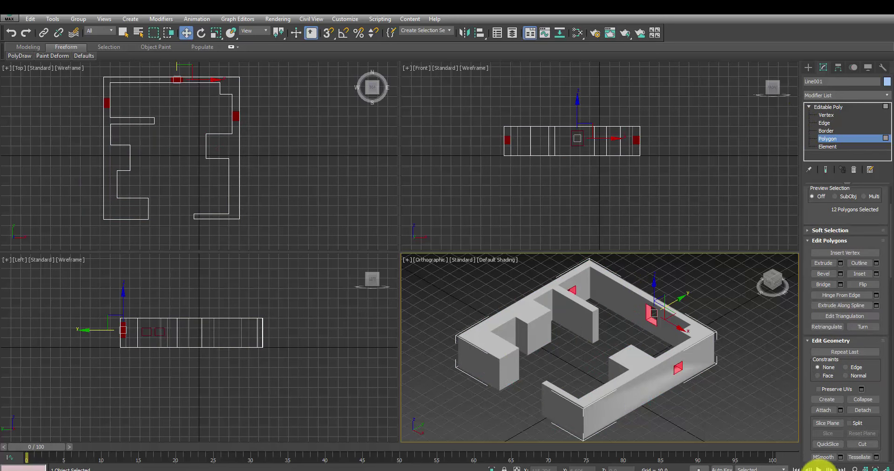
click(877, 469)
mouse_move(650, 399)
mouse_down()
mouse_move(575, 366)
mouse_move(533, 307)
mouse_up()
right_click(531, 311)
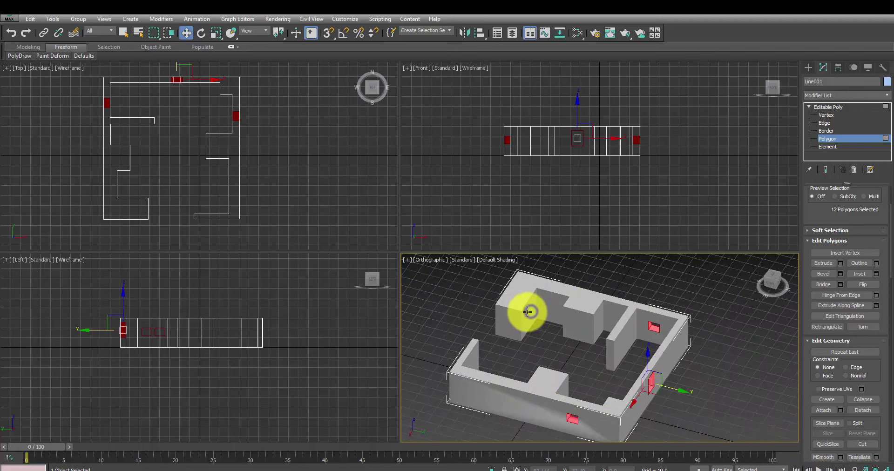
click(529, 312)
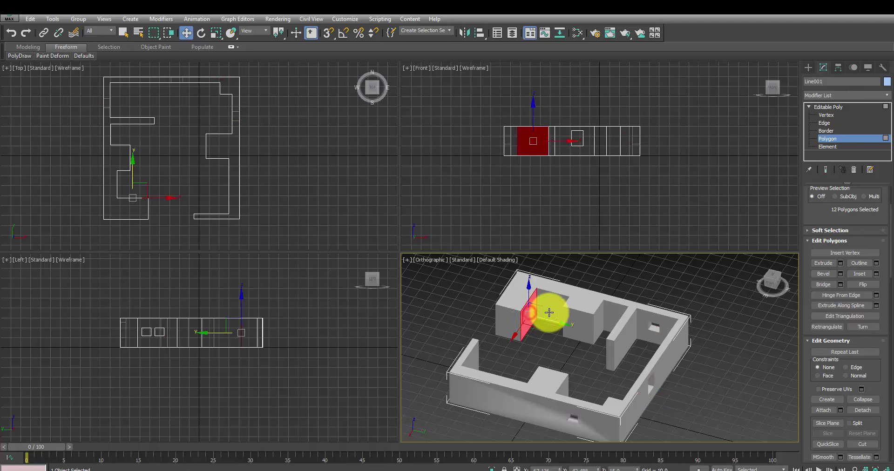
ctrl+click(549, 305)
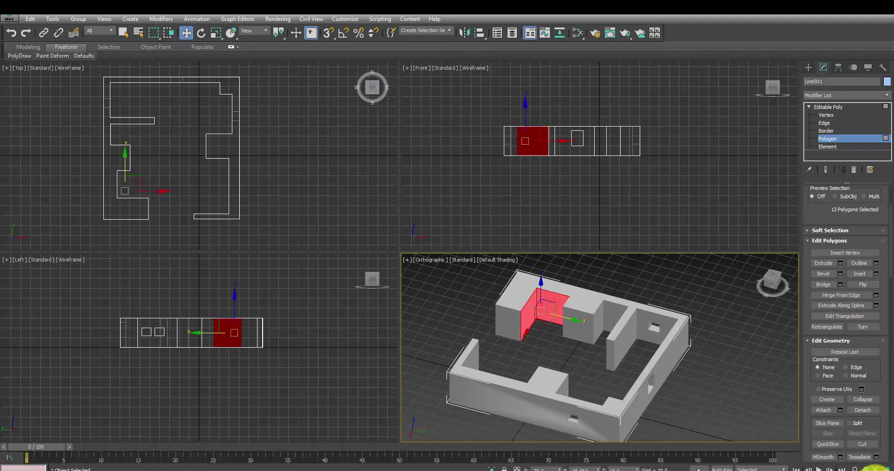
Orbit around the rooms and add more adjoining inner wall faces to the selection
click(876, 467)
drag(574, 350, 634, 355)
right_click(569, 299)
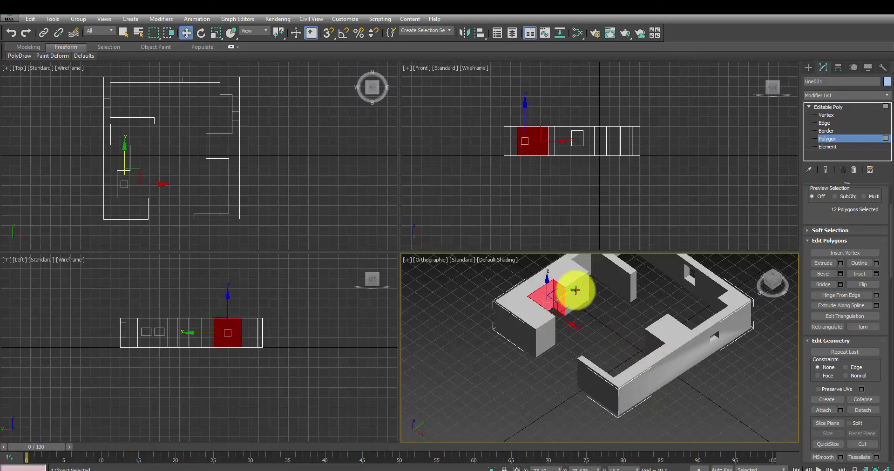
drag(576, 289, 588, 285)
click(865, 468)
drag(599, 340, 529, 343)
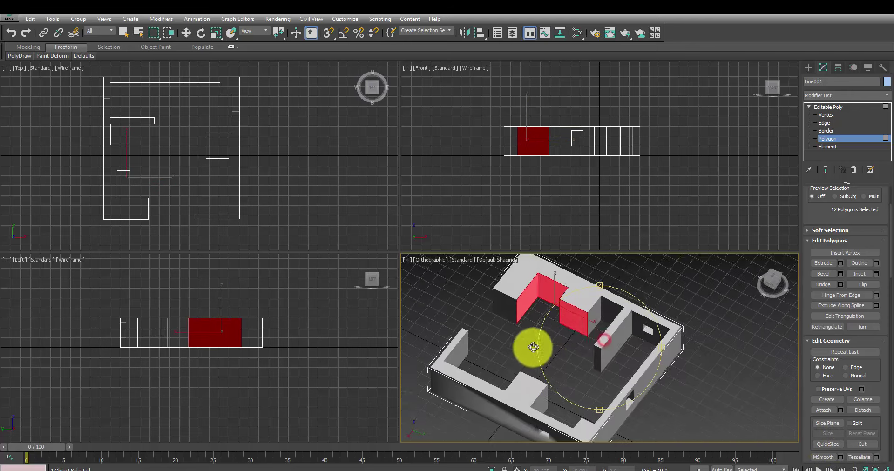
right_click(580, 315)
drag(595, 317, 613, 313)
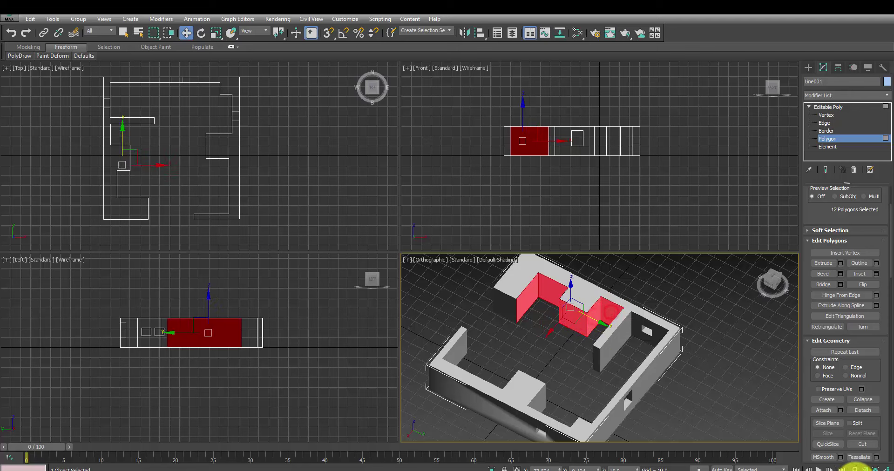
click(865, 467)
drag(604, 356, 624, 316)
right_click(624, 317)
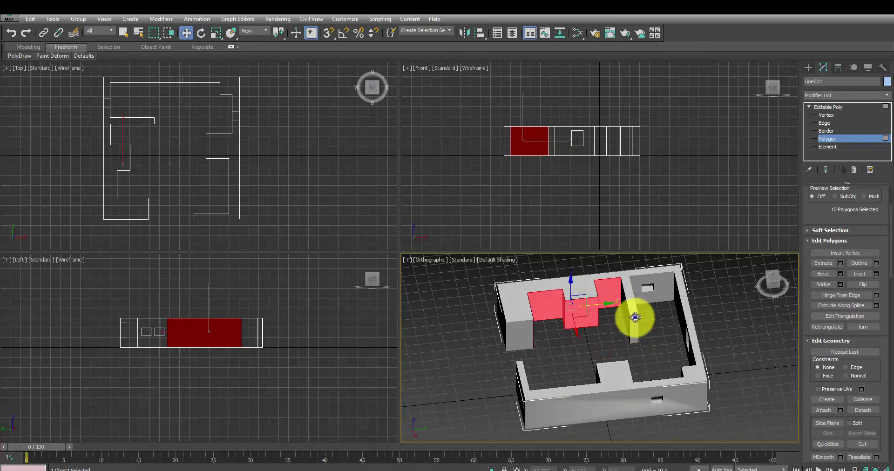
Orbit to the far side and add the right-corner inner wall faces to the selection
click(866, 468)
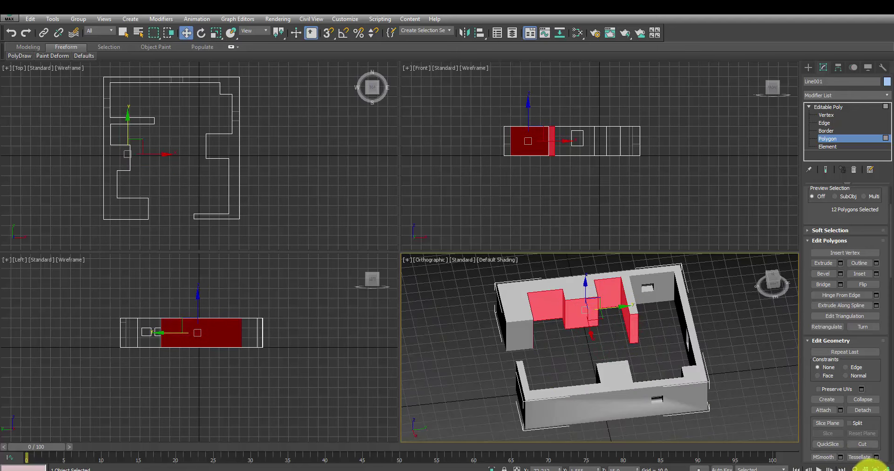
mouse_move(615, 355)
mouse_down()
mouse_move(609, 343)
mouse_move(646, 315)
mouse_up()
right_click(608, 343)
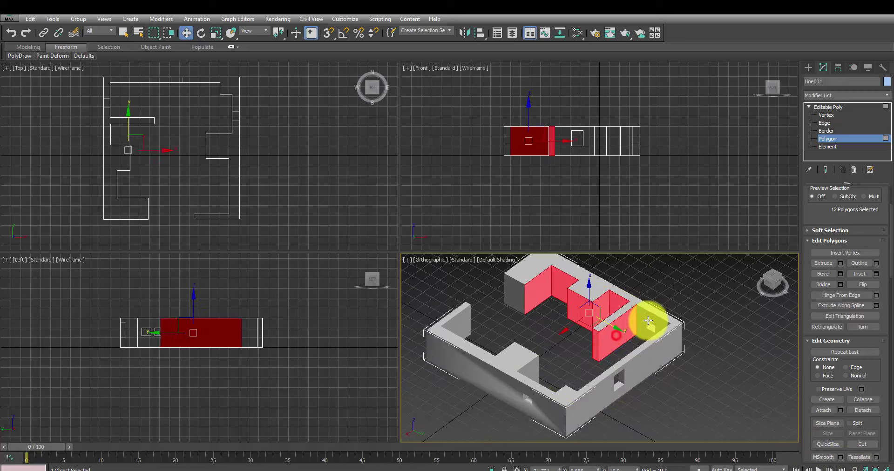
click(865, 468)
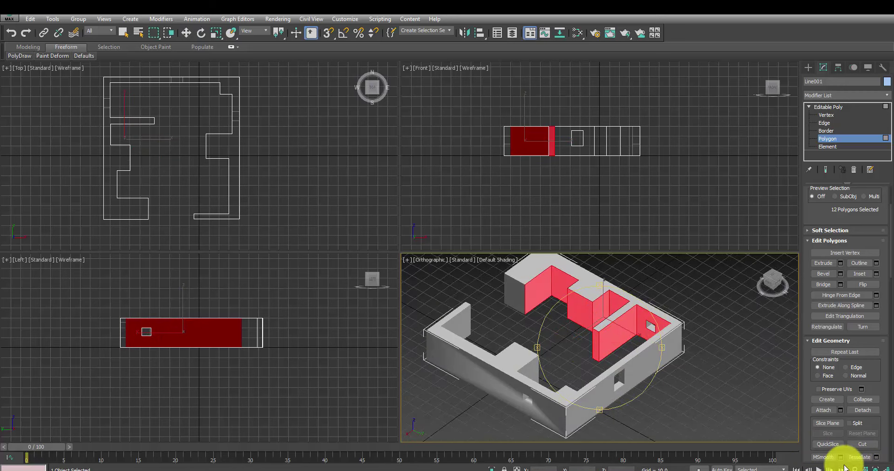
mouse_move(624, 368)
mouse_down()
mouse_move(688, 368)
mouse_move(684, 303)
mouse_up()
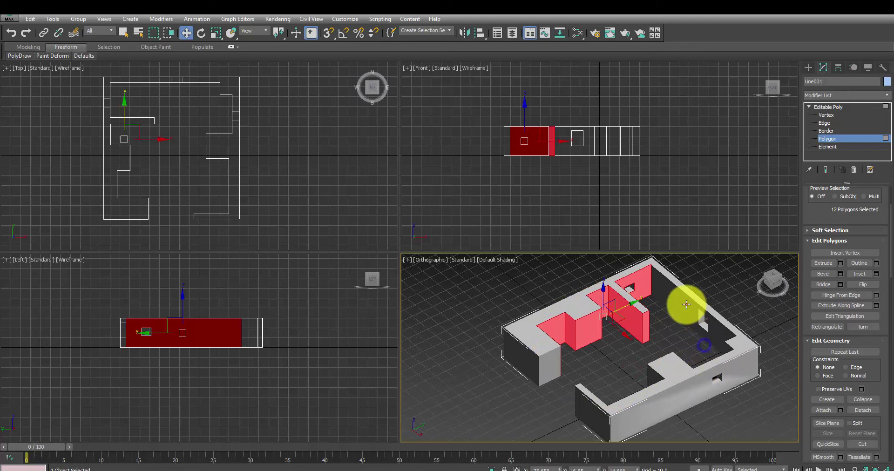
right_click(684, 303)
click(866, 468)
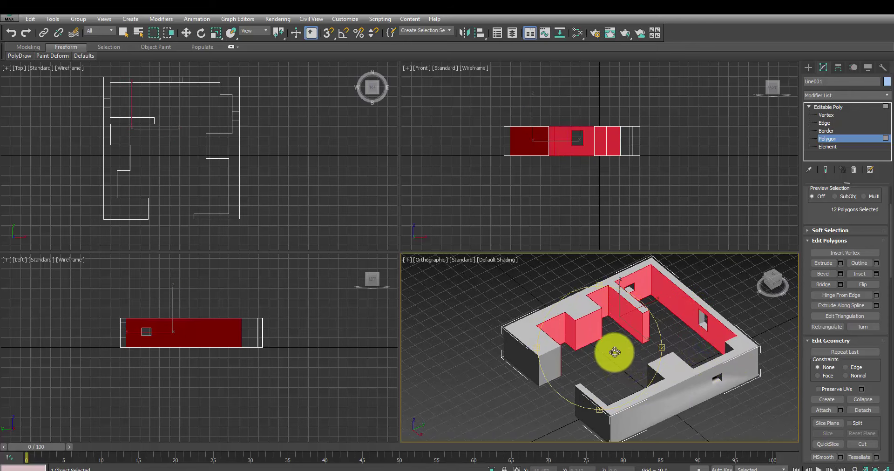
drag(613, 354, 682, 326)
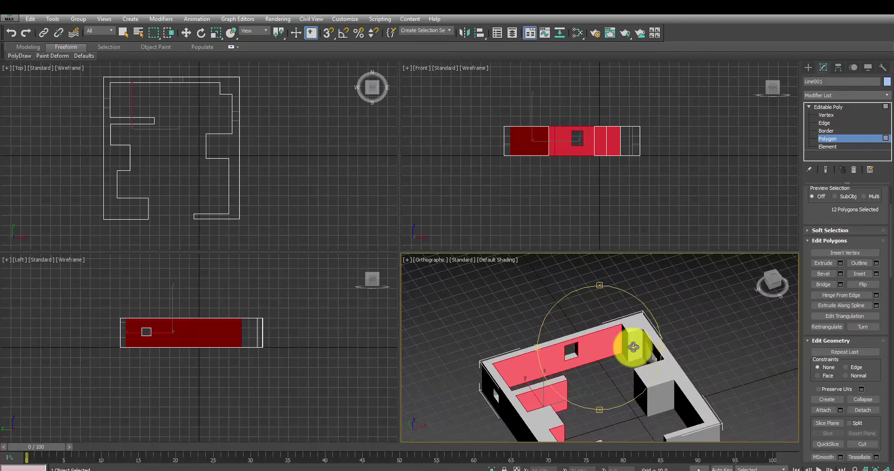
right_click(628, 343)
ctrl+click(634, 343)
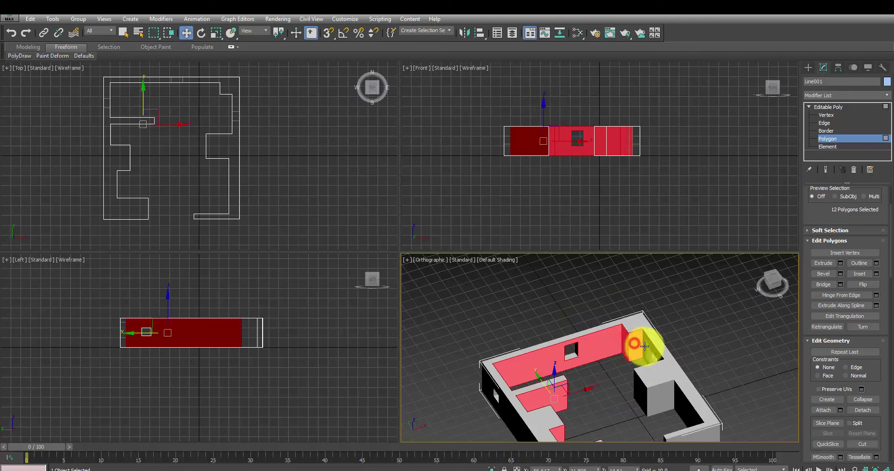
ctrl+click(657, 354)
Add the remaining inner wall faces, including those by the window, to complete the selection
click(867, 468)
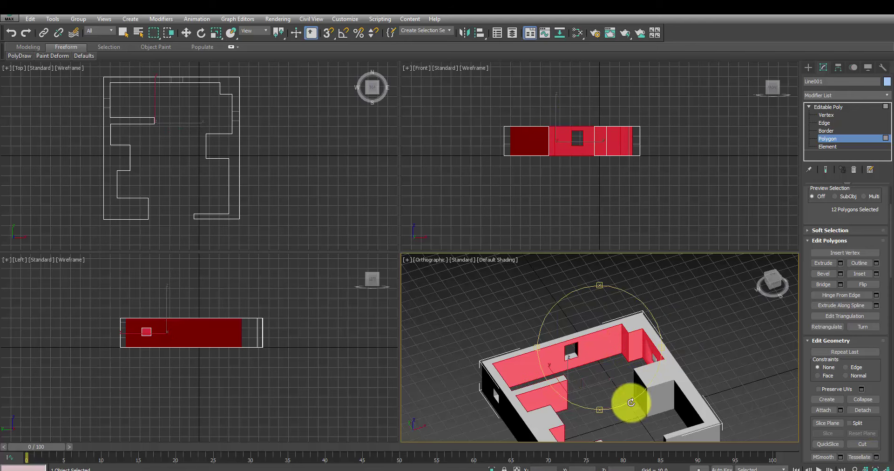
drag(628, 399, 538, 351)
ctrl+click(538, 352)
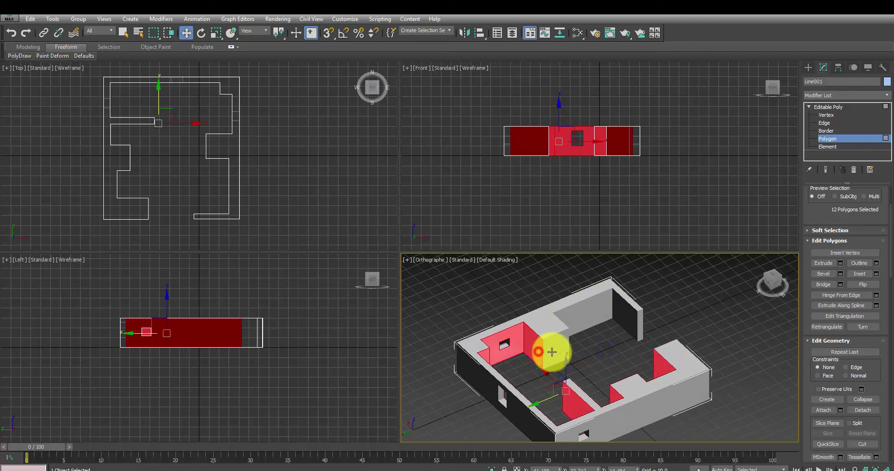
click(875, 468)
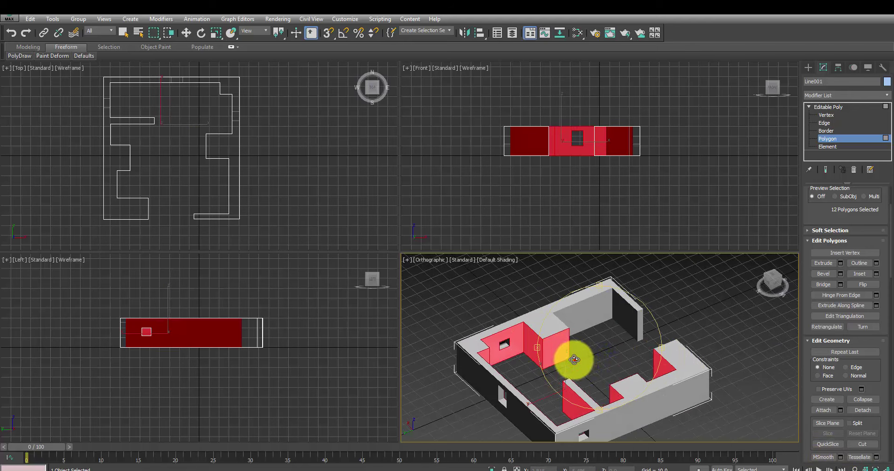
mouse_move(575, 360)
mouse_down()
mouse_move(519, 355)
mouse_move(615, 368)
mouse_up()
right_click(621, 368)
ctrl+click(639, 365)
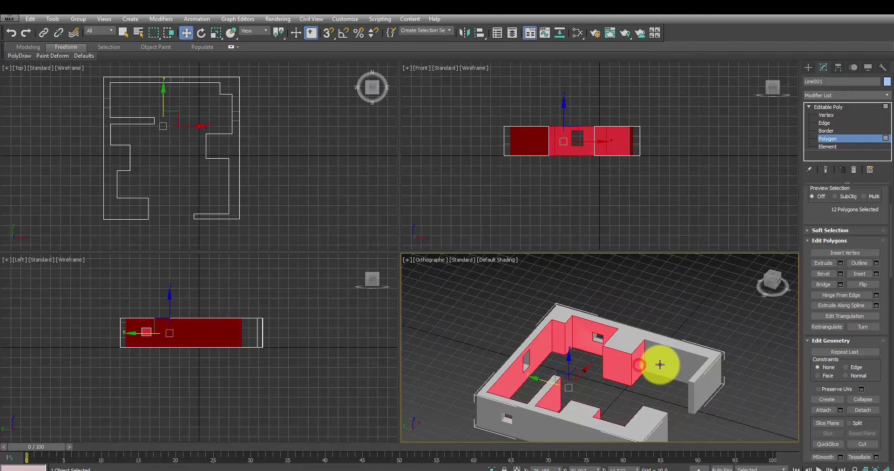
ctrl+click(658, 365)
click(875, 468)
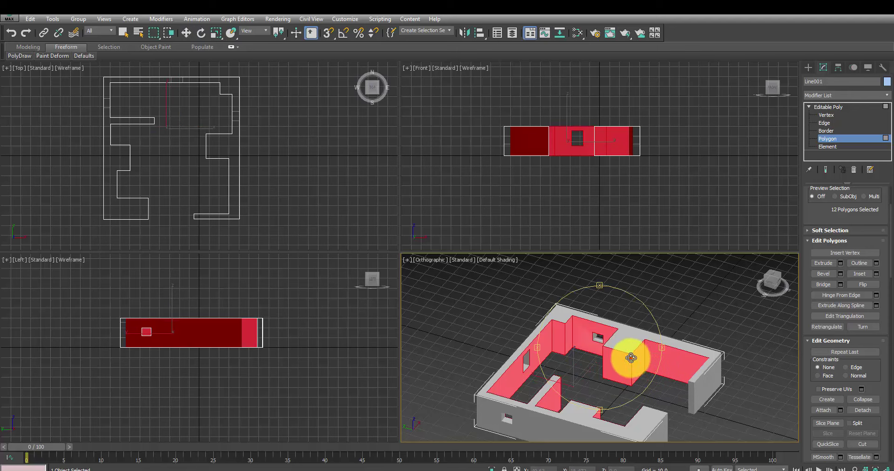
drag(629, 356, 694, 359)
right_click(643, 333)
ctrl+click(618, 316)
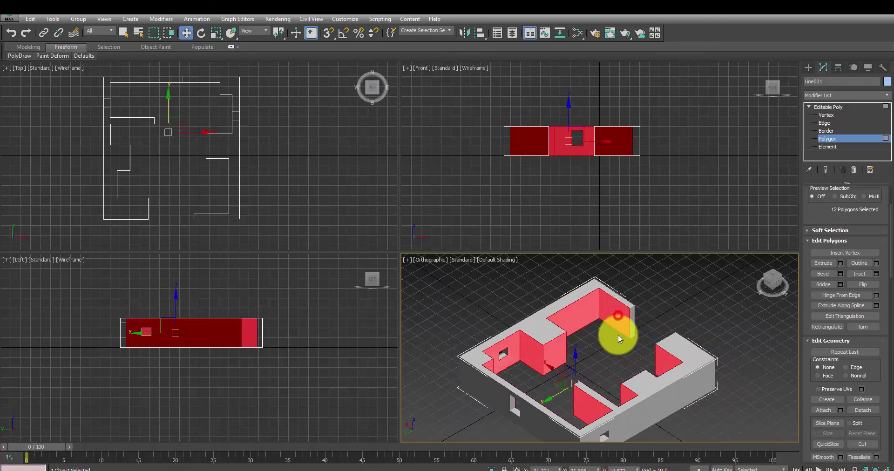
right_click(759, 172)
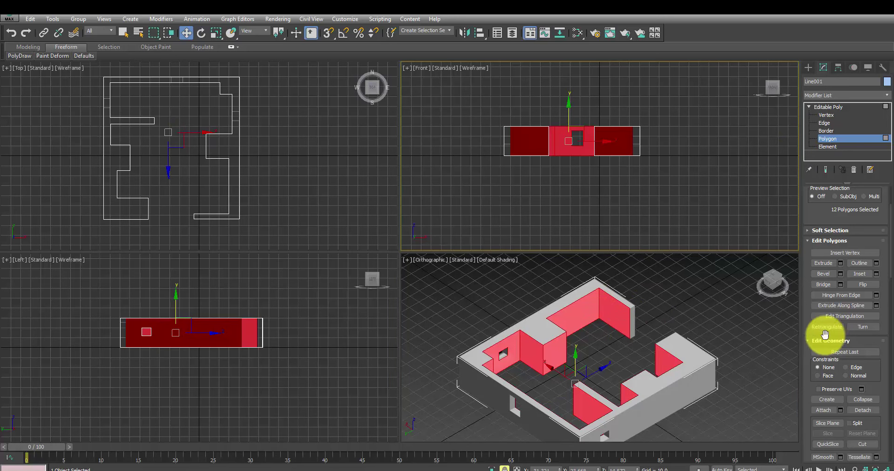
Detach the selected faces as a new object named 'parete', then select it in the Modify panel
click(858, 411)
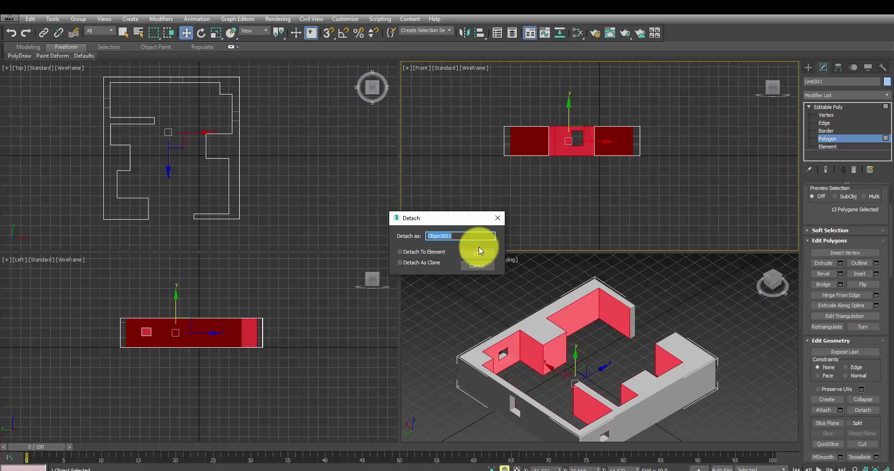
text(parete)
click(479, 249)
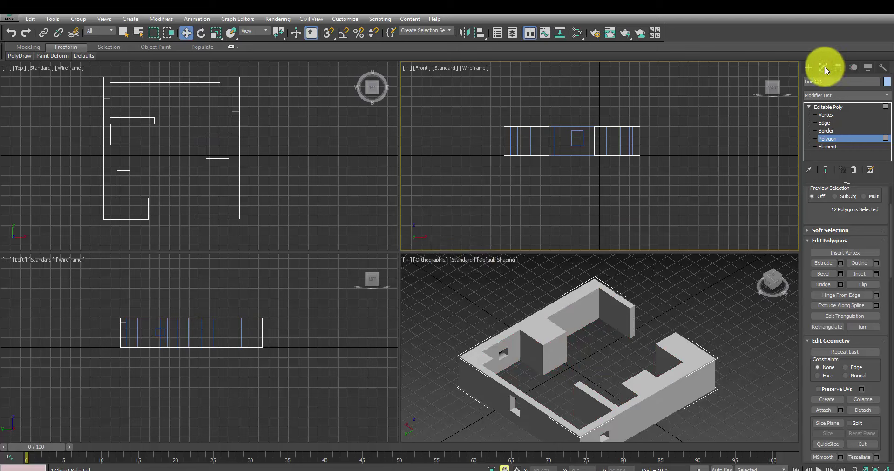
click(808, 67)
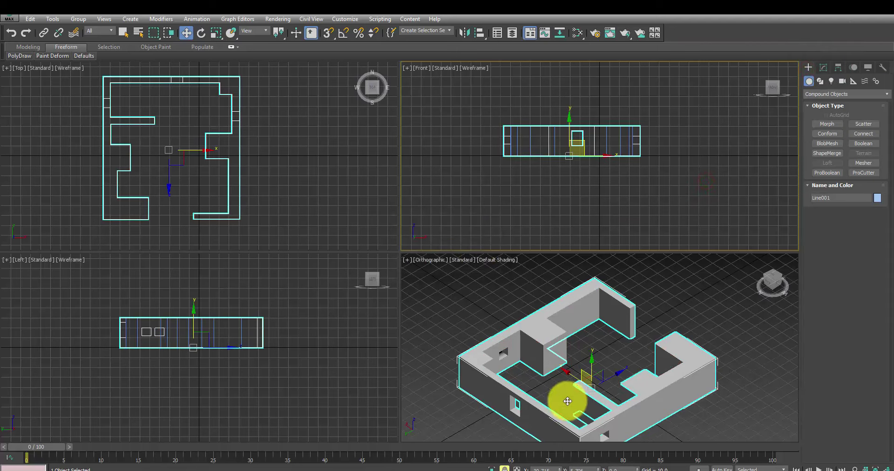
click(578, 315)
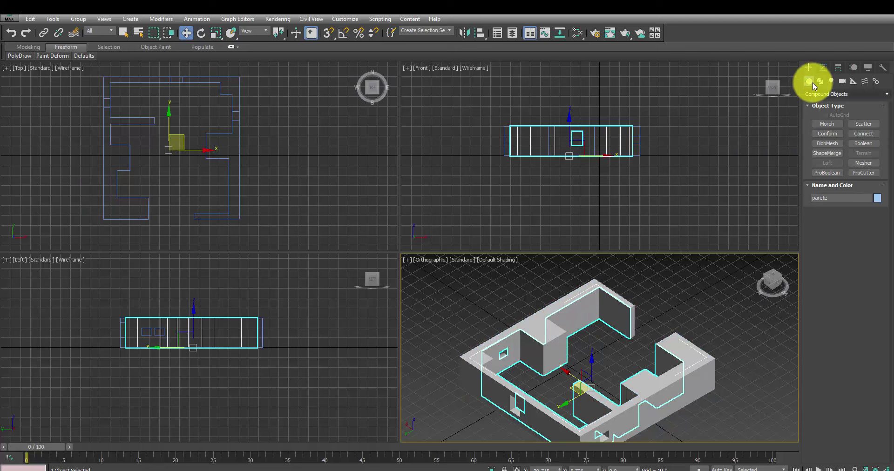
click(822, 68)
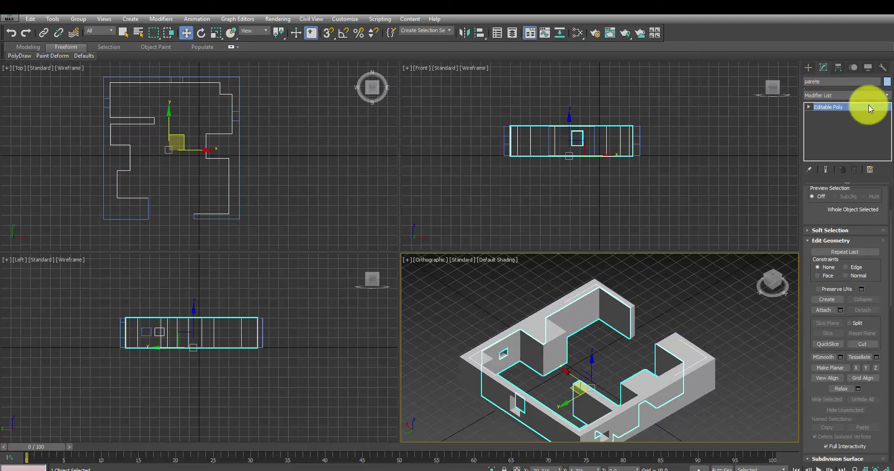
Add an Unwrap UVW modifier to parete and select its wall polygons
click(886, 96)
key(u)
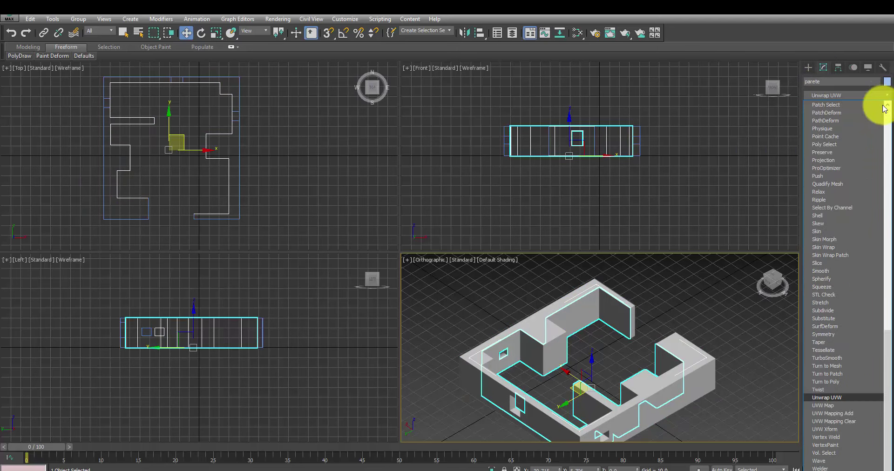
click(846, 398)
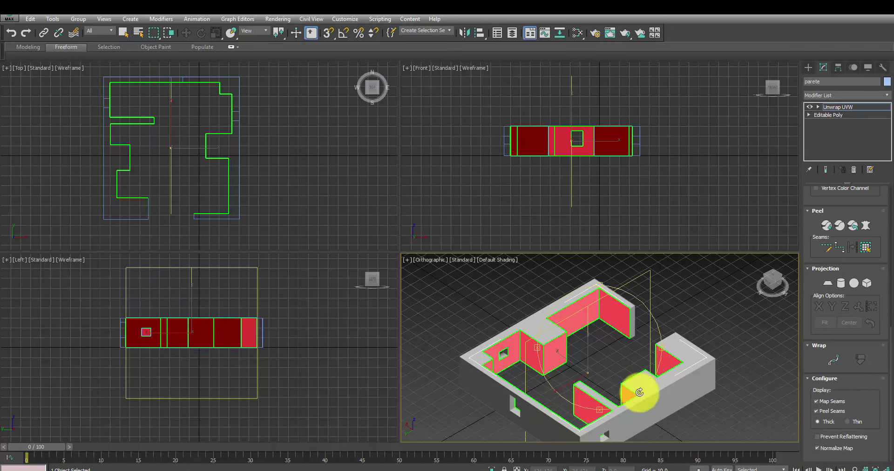
alt+middle_drag(638, 389, 580, 358)
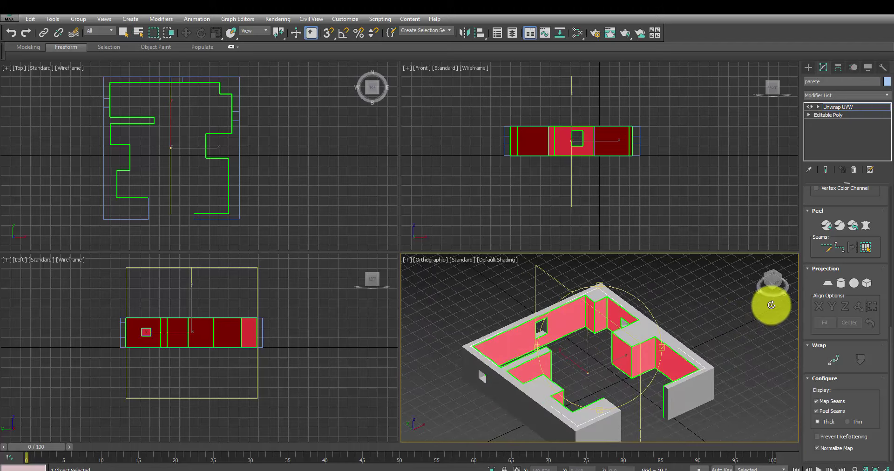
drag(810, 280, 822, 367)
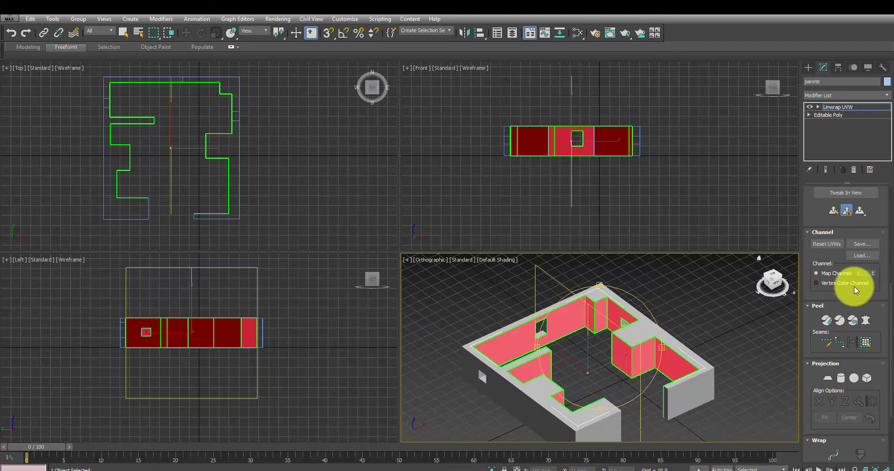
scroll(851, 286, up, 2)
Flatten parete's UVs with spacing 0 in the UV editor, then bring up the Render UVs dialog
click(844, 207)
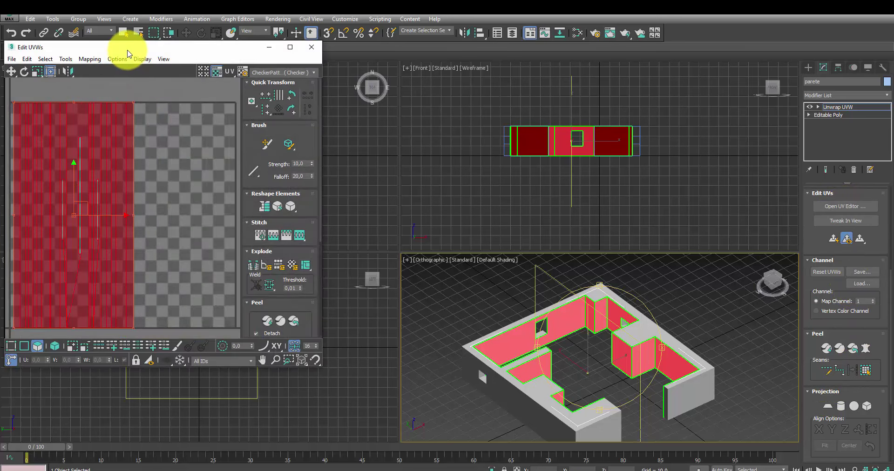
drag(127, 49, 314, 109)
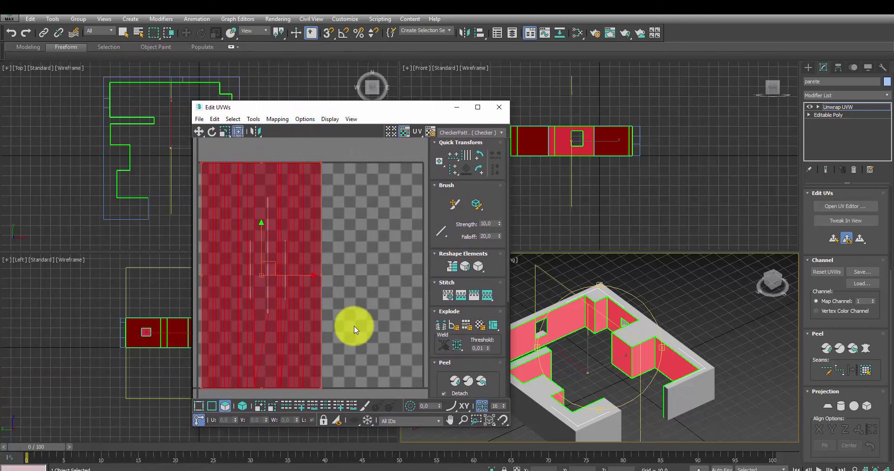
click(277, 119)
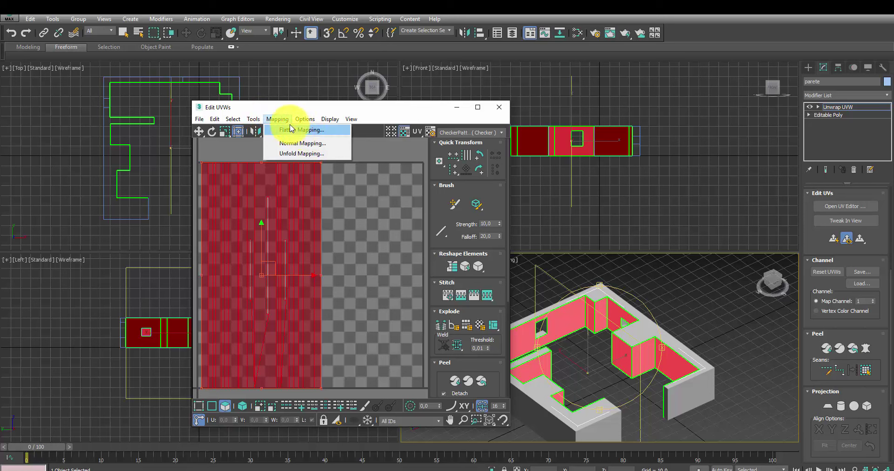
click(289, 131)
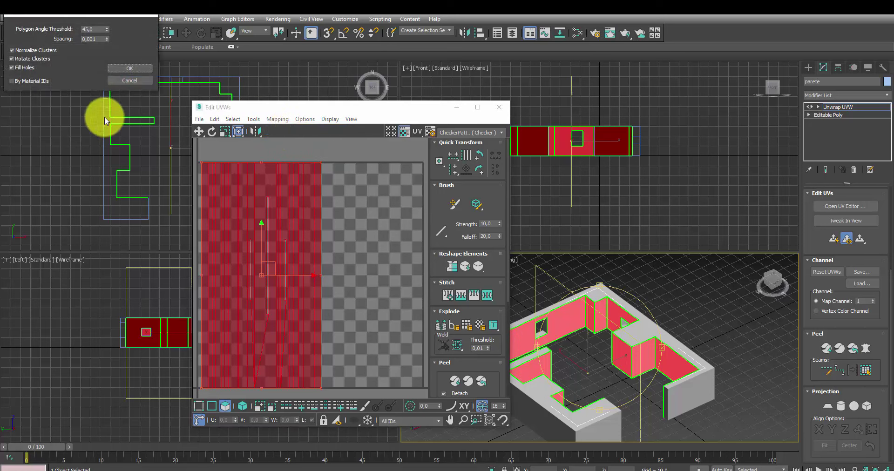
drag(97, 38, 68, 40)
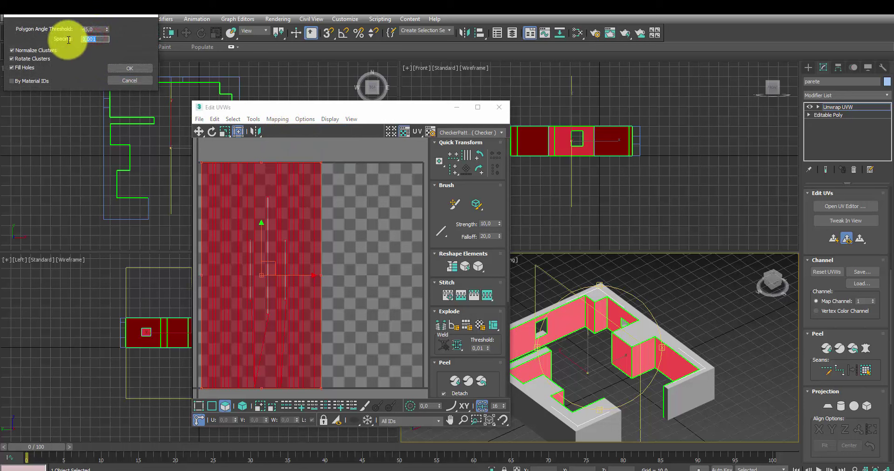
text(0)
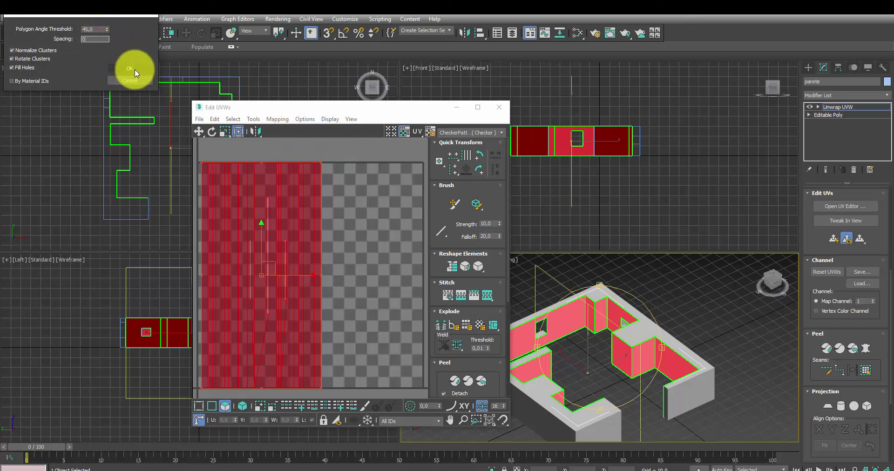
click(132, 69)
click(133, 69)
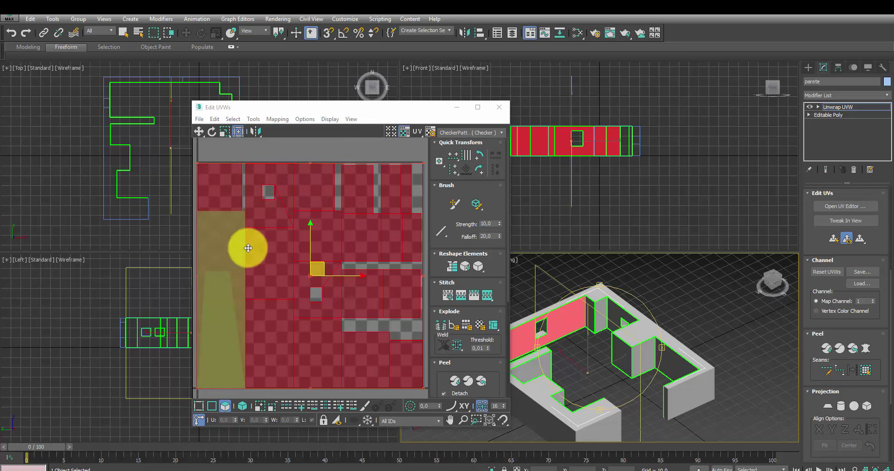
click(278, 119)
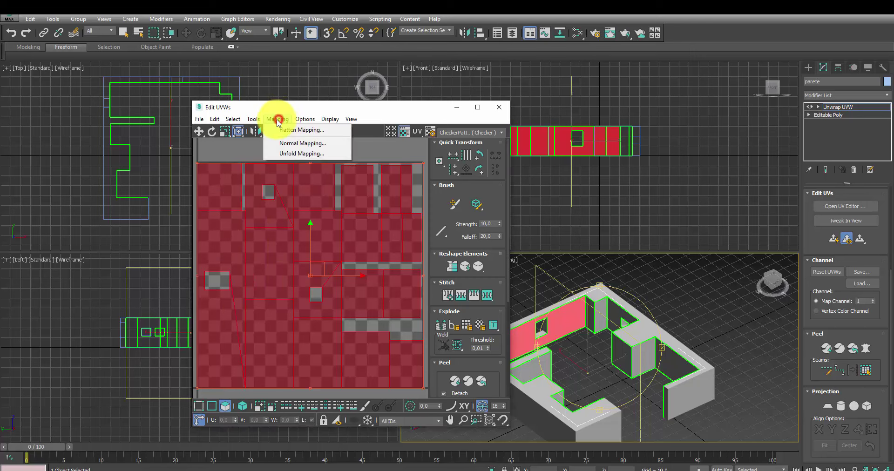
click(284, 289)
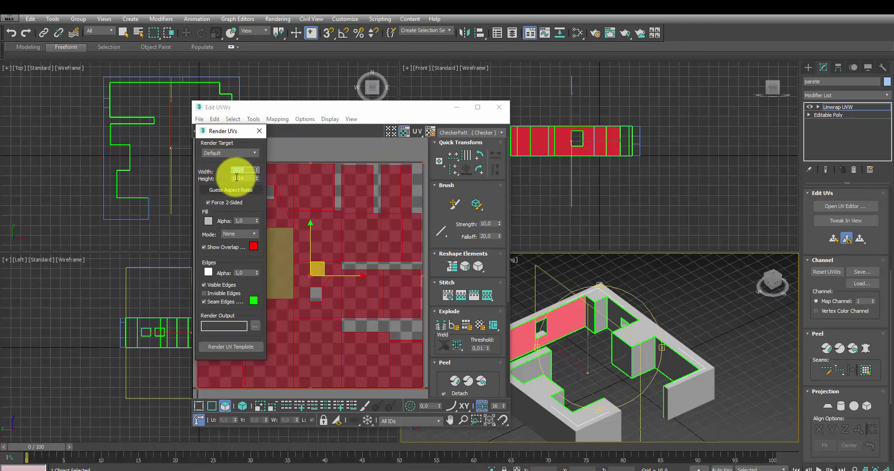
Render the UV template and save it to the Desktop as parete.png, confirming the PNG options
click(236, 347)
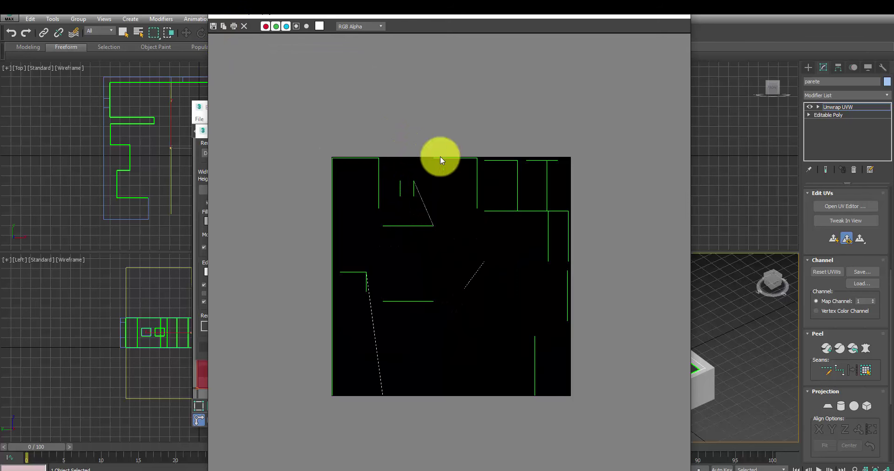
click(213, 26)
click(408, 58)
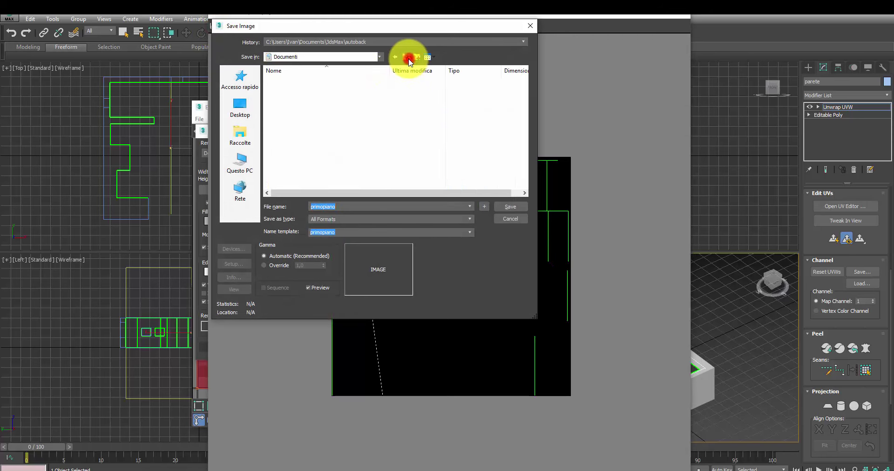
click(408, 58)
text(parete)
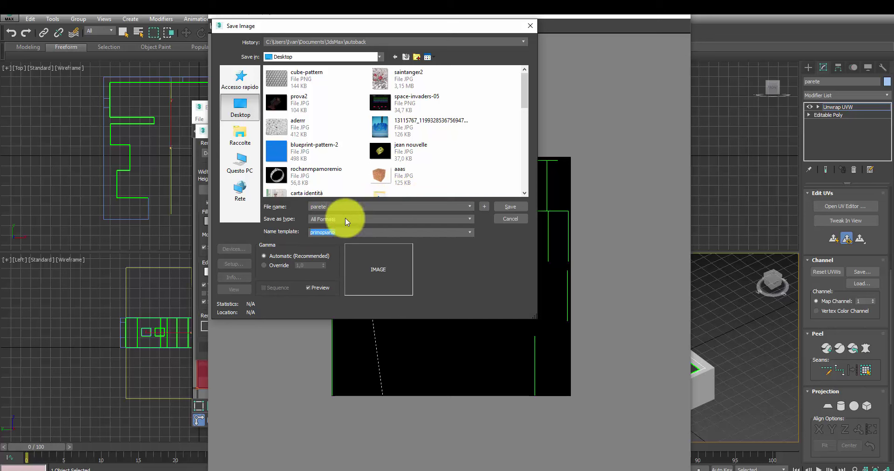
click(345, 219)
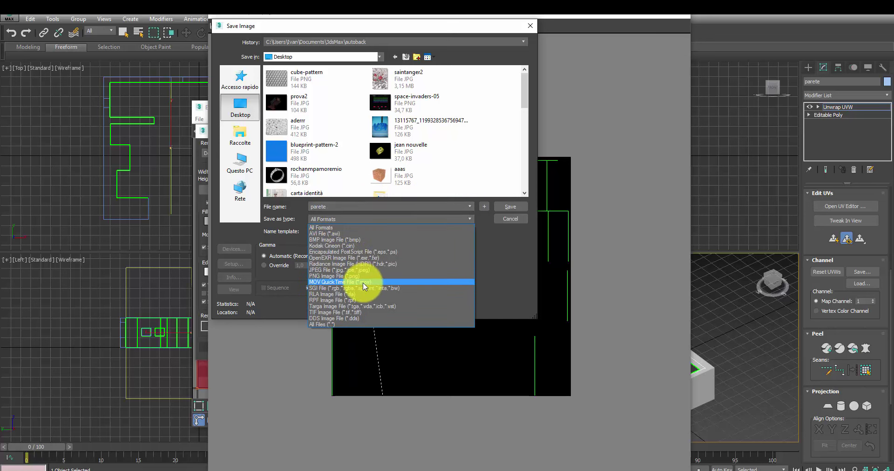
click(339, 279)
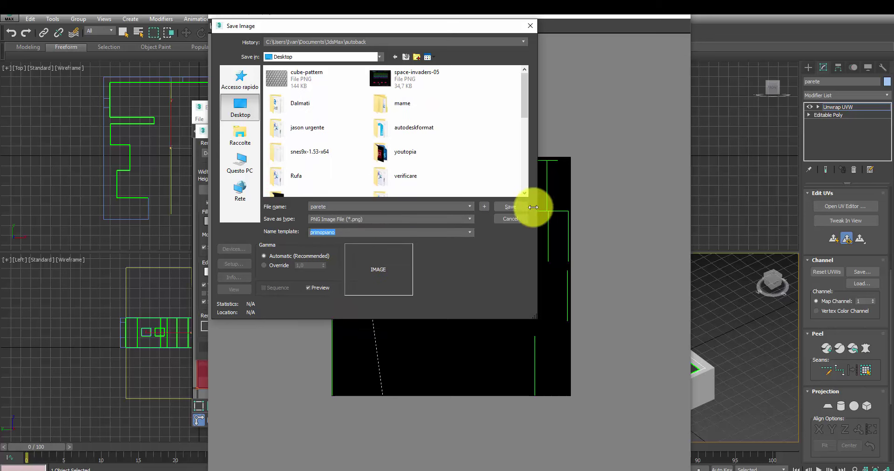
click(515, 207)
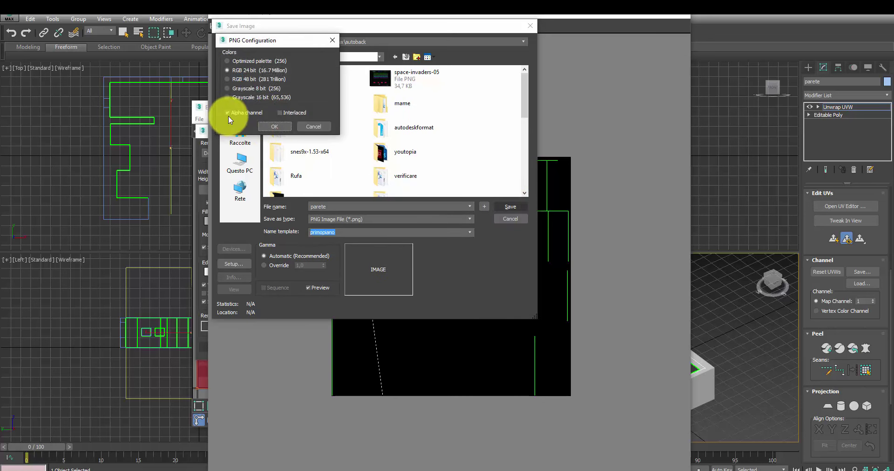
click(275, 127)
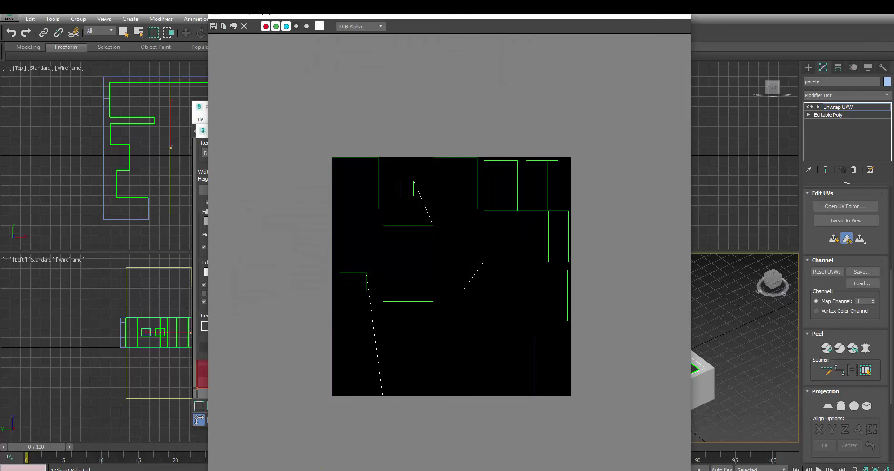
click(307, 447)
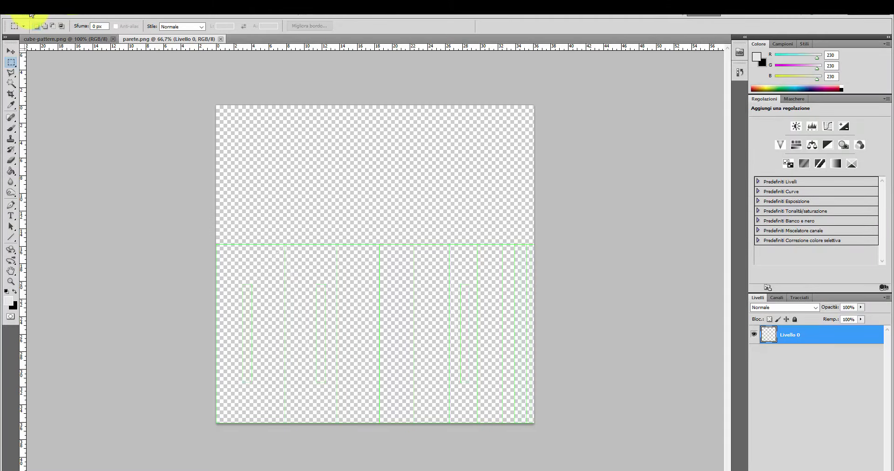
Reopen parete.png from the Desktop in Photoshop and accept reloading it from disk
click(30, 13)
click(36, 30)
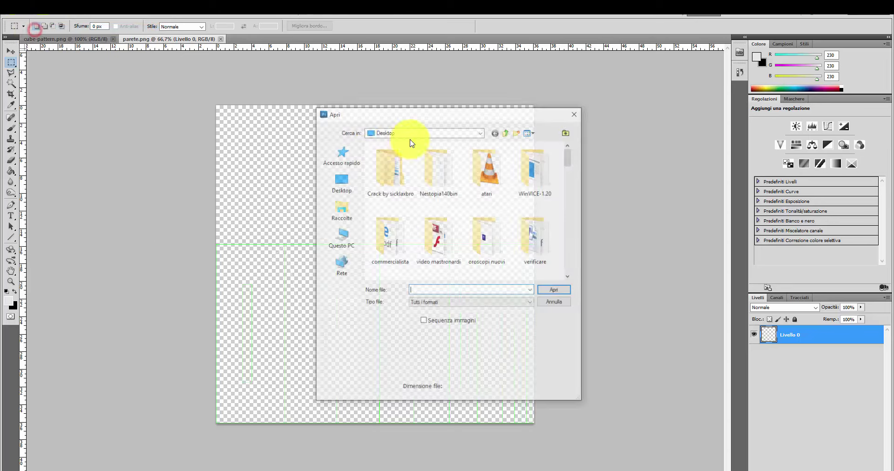
click(505, 133)
click(506, 133)
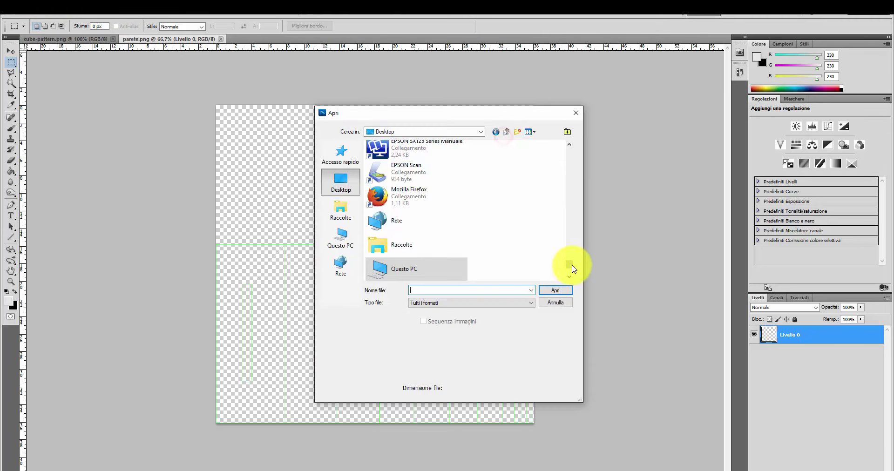
drag(569, 264, 560, 145)
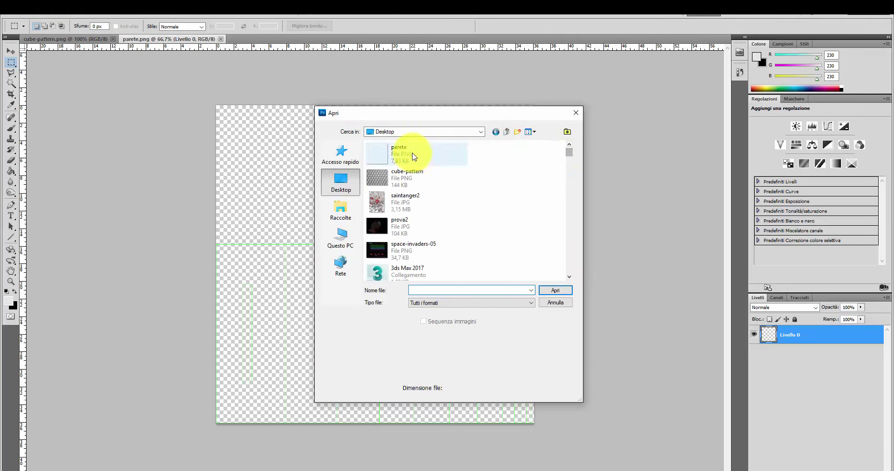
double_click(412, 157)
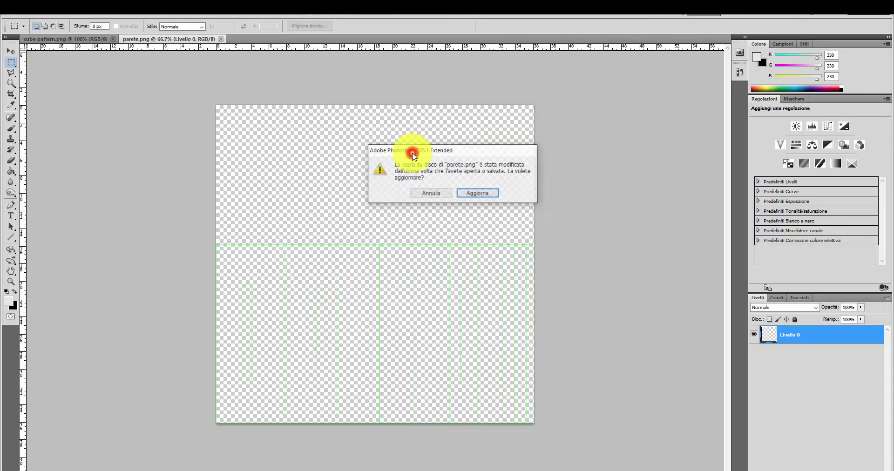
click(480, 193)
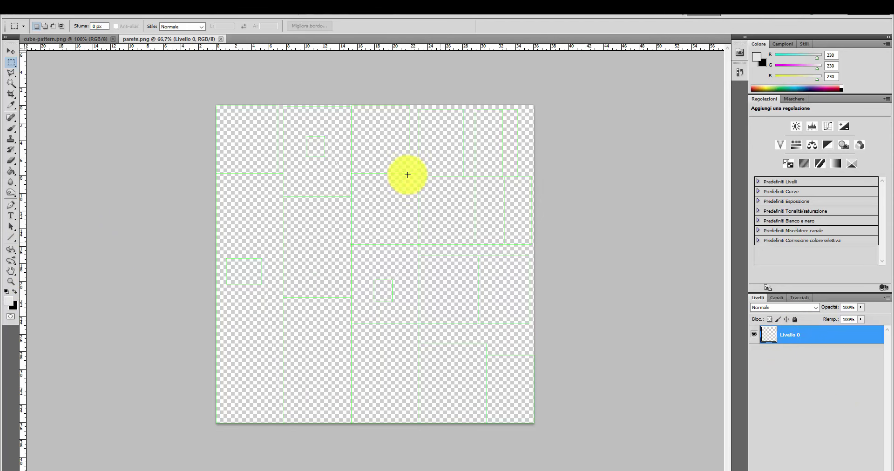
Add a new empty layer, Livello 1, to parete.png
click(117, 14)
click(139, 15)
click(145, 15)
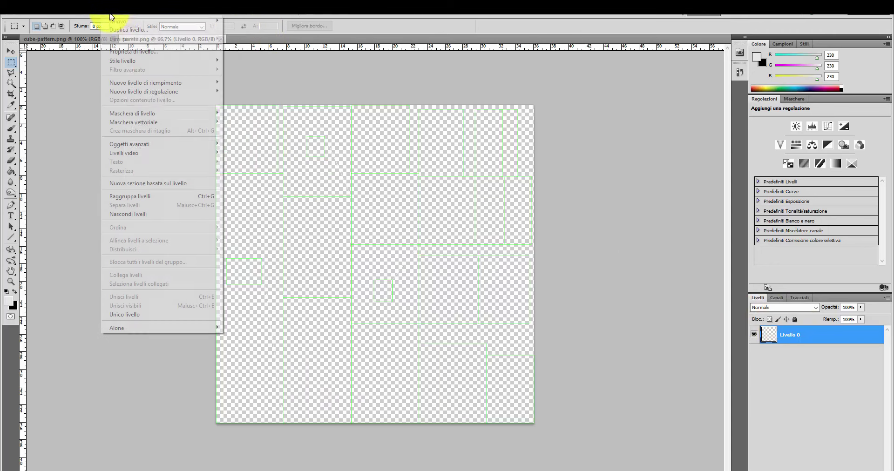
mouse_move(122, 21)
click(239, 21)
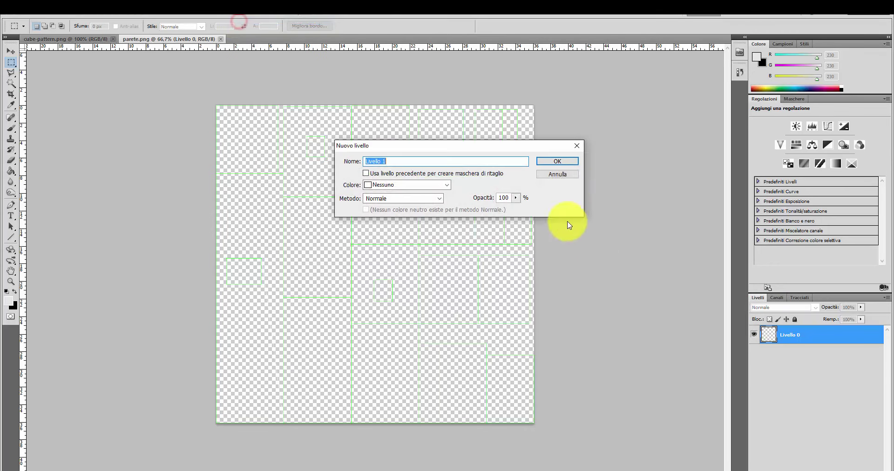
click(559, 161)
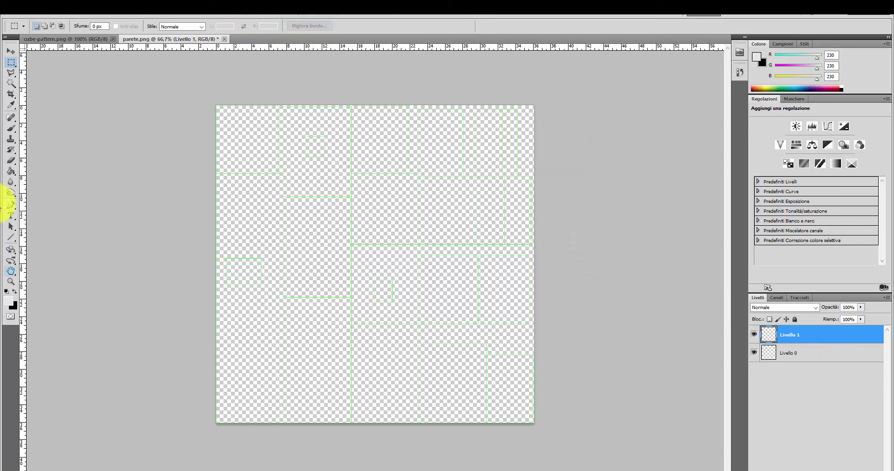
Fill Livello 1 with black and move it below the UV lines layer
click(11, 173)
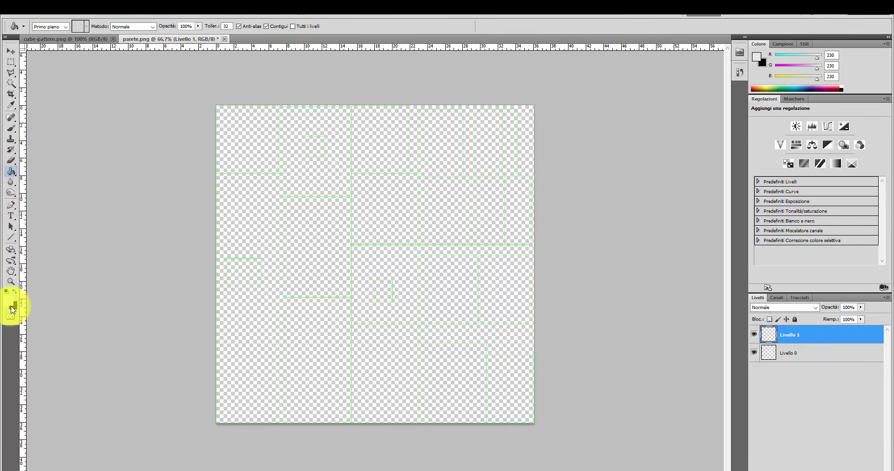
click(278, 262)
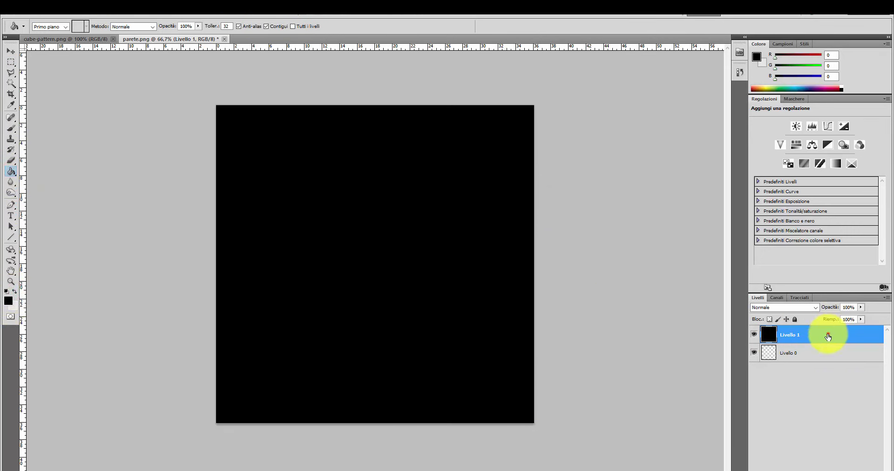
drag(828, 335, 819, 369)
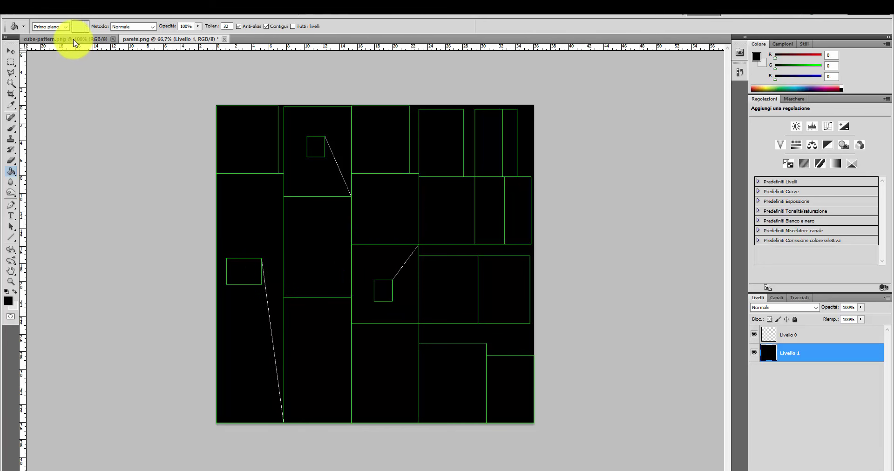
click(72, 40)
Bring the cube pattern into parete.png and rotate it 90° into a portrait block
click(11, 51)
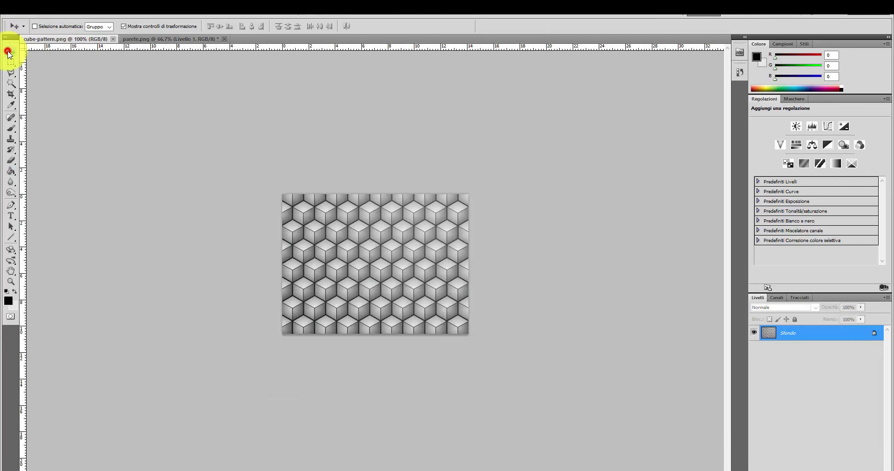
mouse_move(378, 249)
mouse_down()
mouse_move(203, 51)
mouse_move(332, 304)
mouse_up()
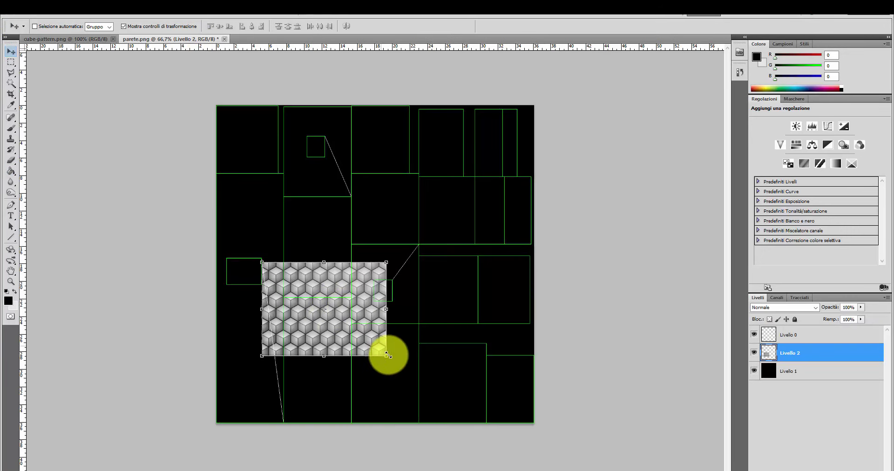
mouse_move(395, 361)
shift+mouse_down()
mouse_move(367, 242)
mouse_move(379, 247)
shift+mouse_up()
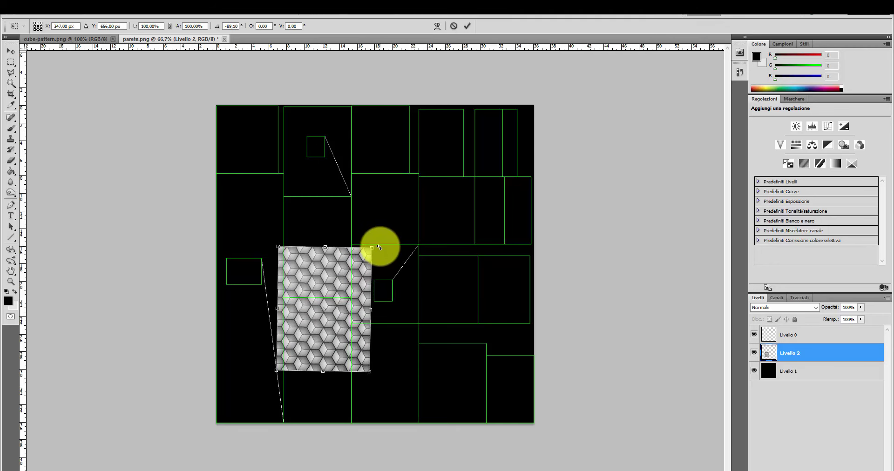
click(10, 51)
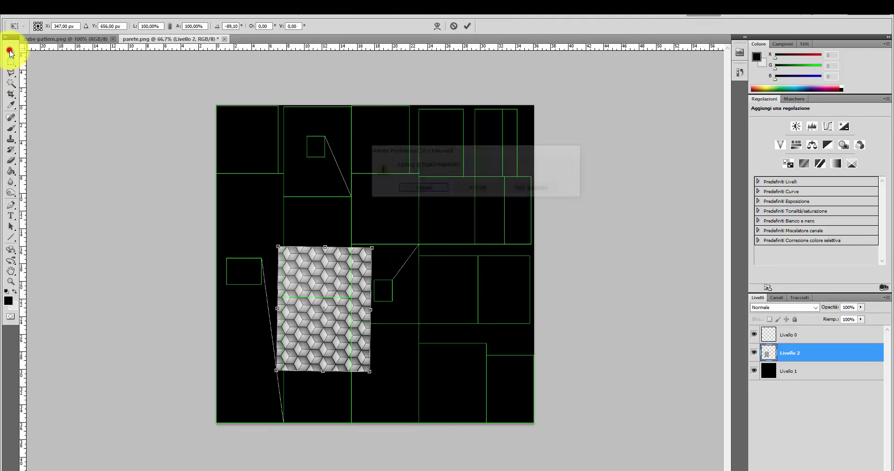
click(409, 195)
Move the pattern tile to the bottom-left corner, straighten its rotation, and nudge it left
drag(335, 334, 278, 383)
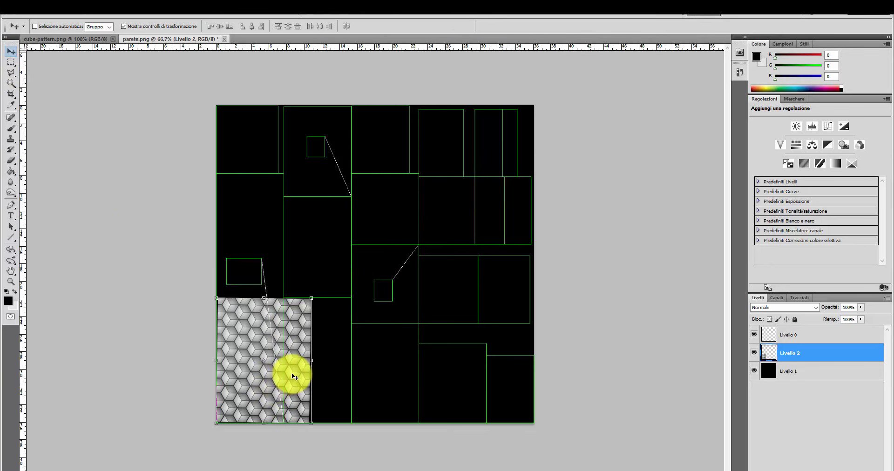
click(320, 299)
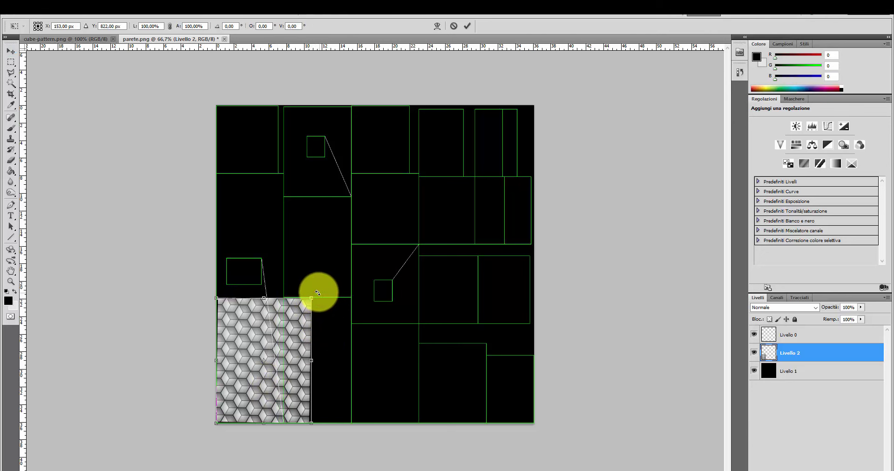
drag(318, 293, 320, 301)
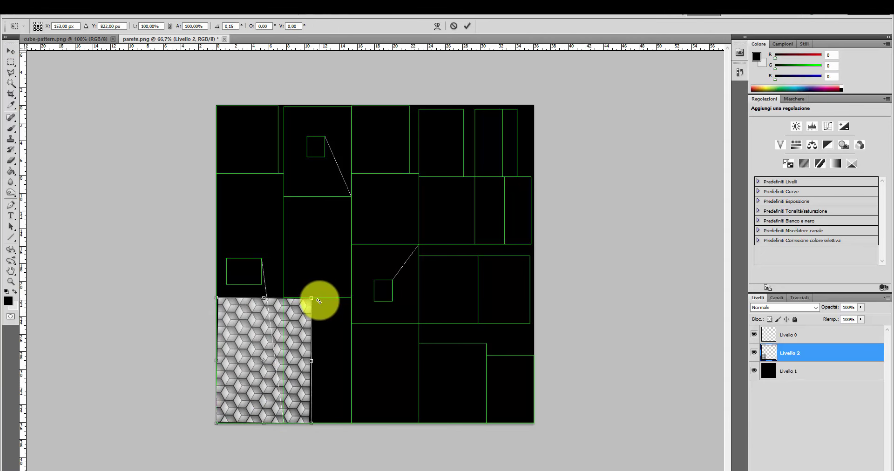
click(10, 51)
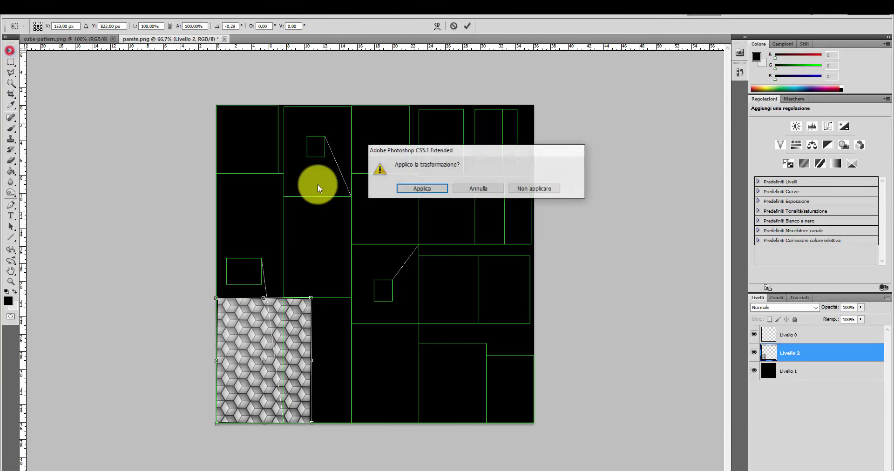
click(421, 188)
mouse_move(291, 321)
mouse_down()
mouse_move(289, 339)
mouse_move(291, 189)
mouse_move(288, 220)
mouse_up()
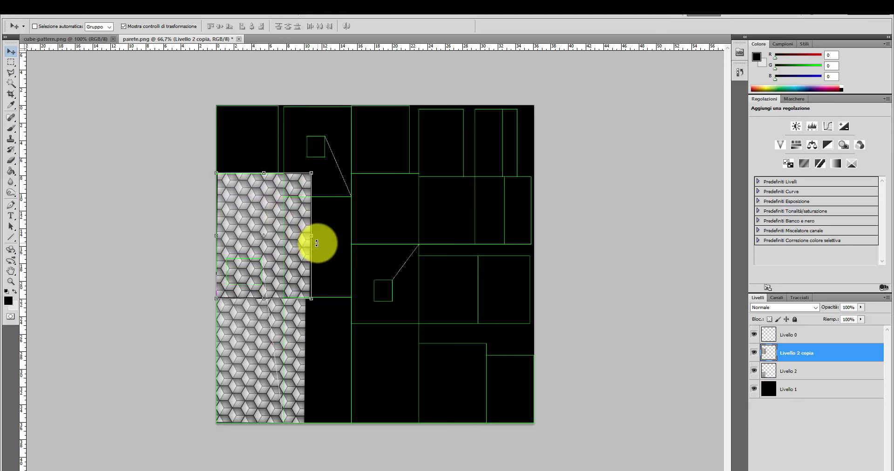
Align the duplicated pattern tile and move it to the top-left corner
key(Left)
key(Left)
key(Left)
key(Left)
key(Left)
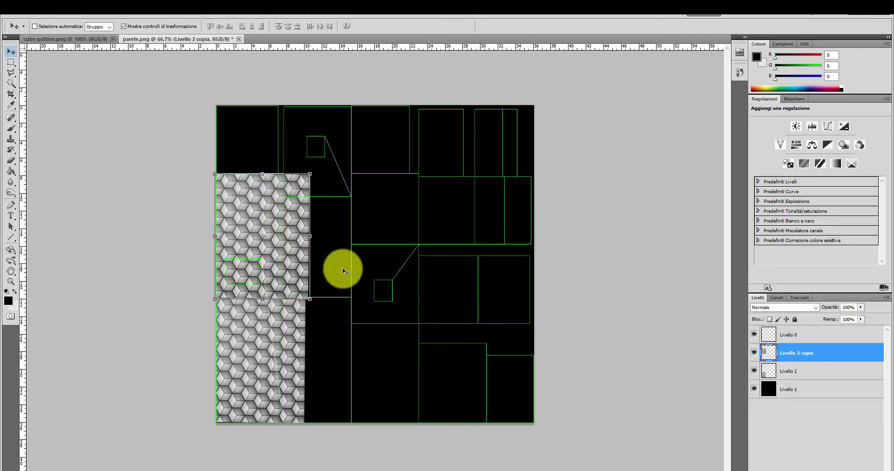
key(Left)
key(Left)
key(Left)
key(Left)
key(Left)
key(Left)
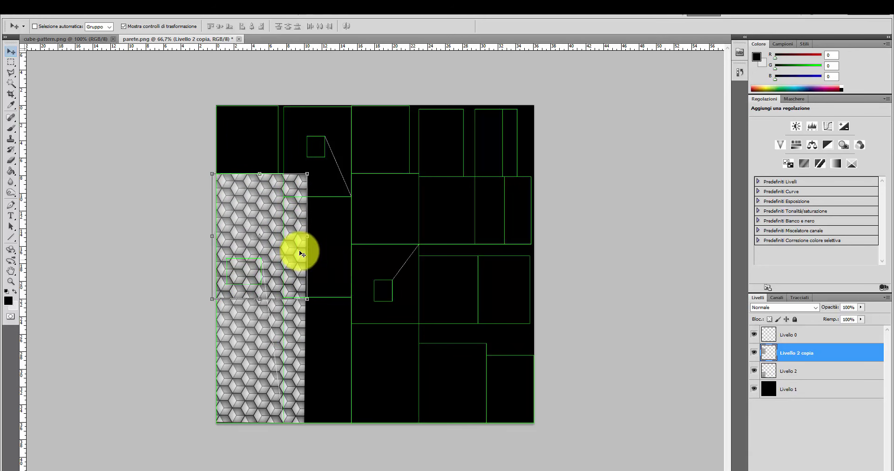
mouse_move(276, 262)
mouse_down()
mouse_move(283, 137)
mouse_move(302, 161)
mouse_up()
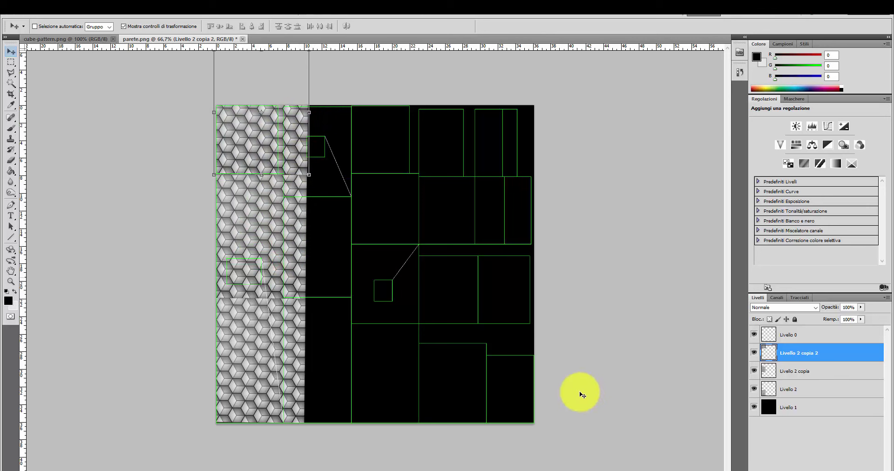
Select all pattern layers and copy the strip rightward until the black background is covered
shift+click(816, 388)
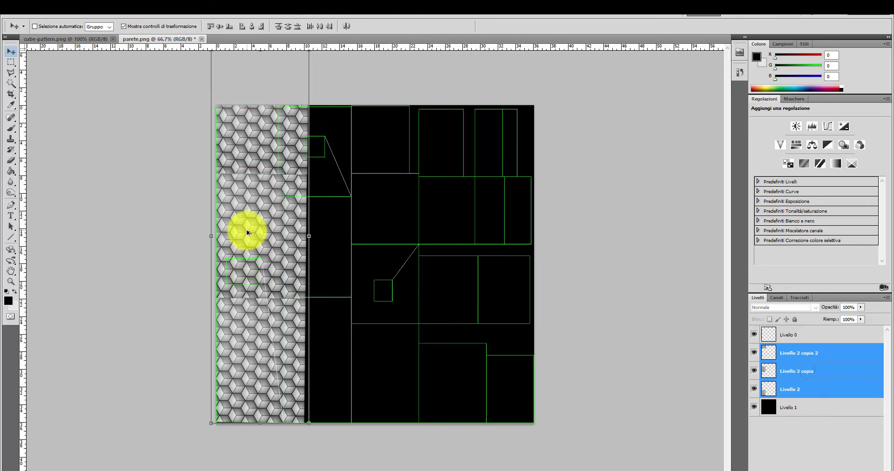
alt+drag(248, 226, 340, 229)
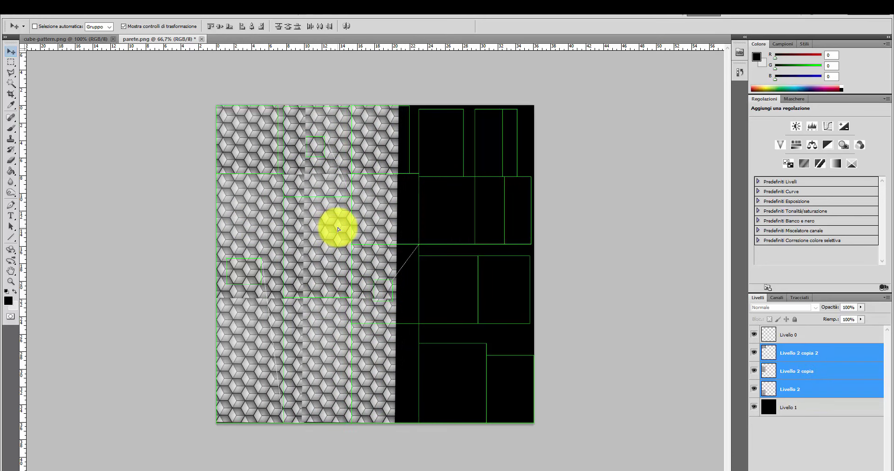
alt+drag(340, 229, 335, 227)
alt+drag(335, 259, 427, 256)
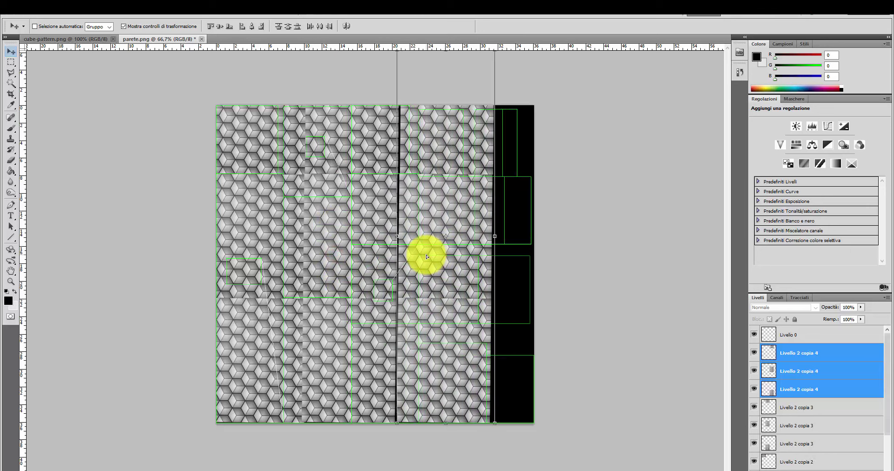
key(Left)
key(Left)
key(Left)
key(Left)
key(Left)
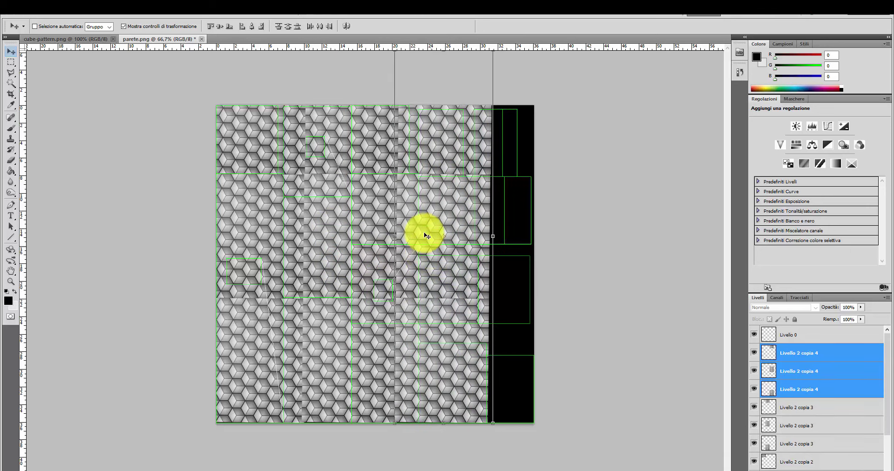
drag(419, 241, 560, 234)
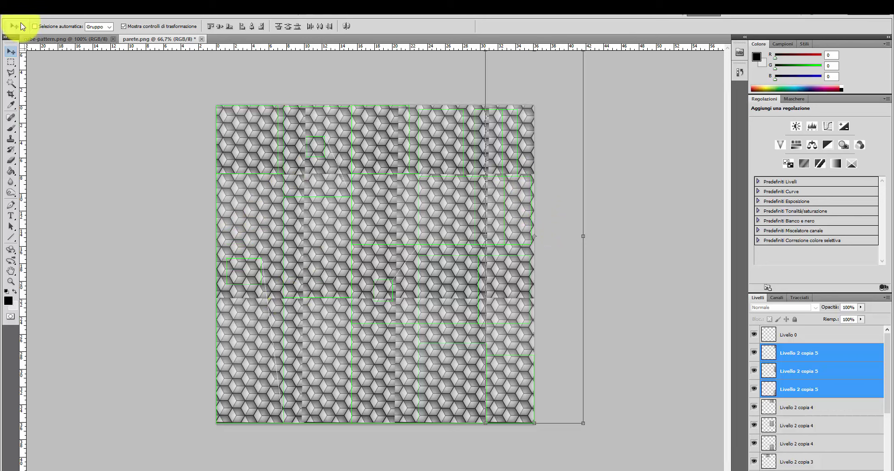
click(28, 7)
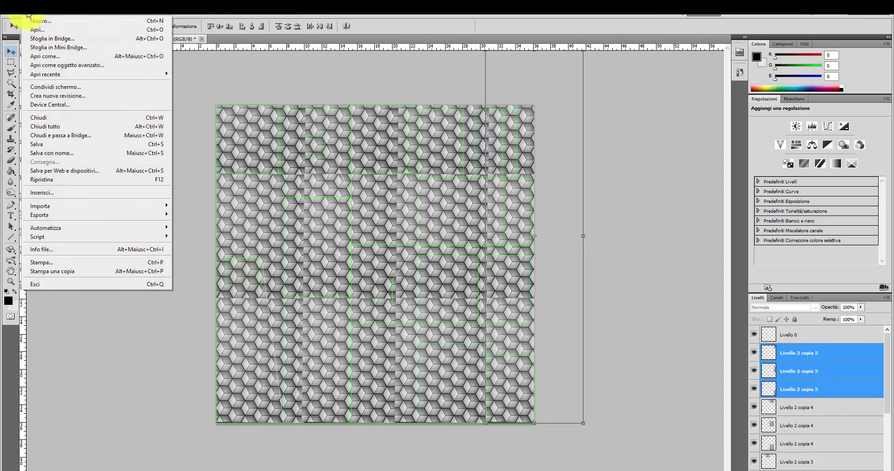
Save the tiled texture to the Desktop as paretecol.png in PNG format
click(62, 149)
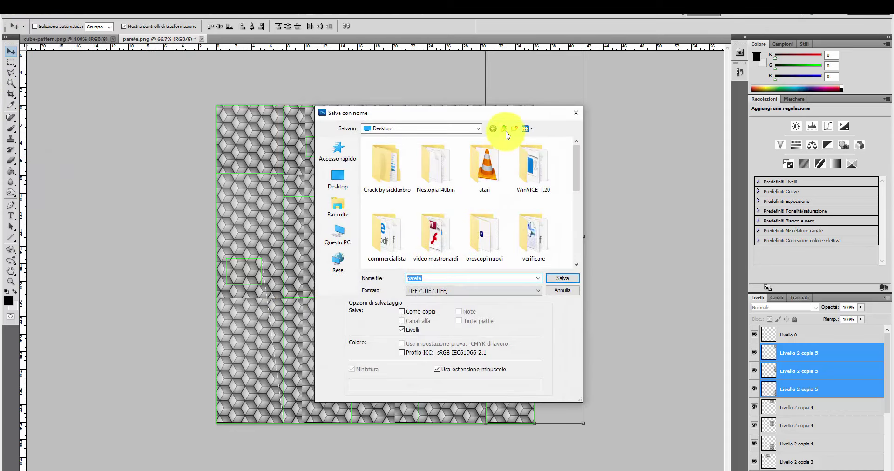
click(502, 129)
click(502, 128)
click(470, 290)
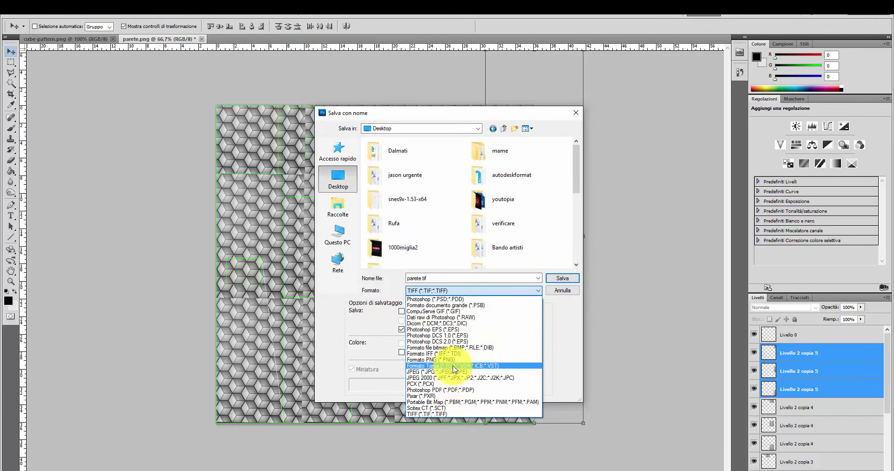
click(451, 359)
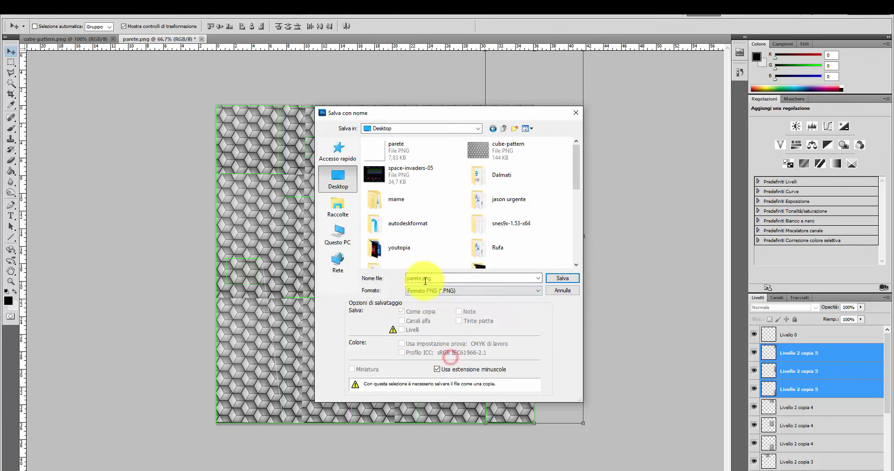
click(420, 279)
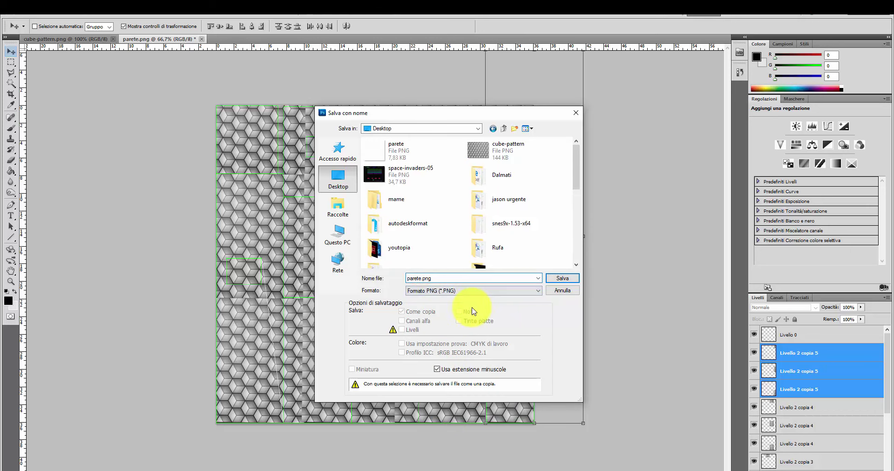
text(col)
click(561, 279)
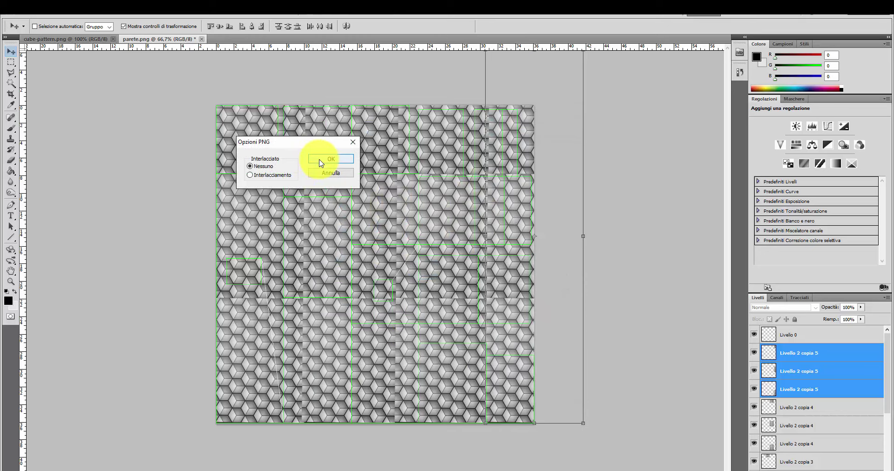
click(319, 160)
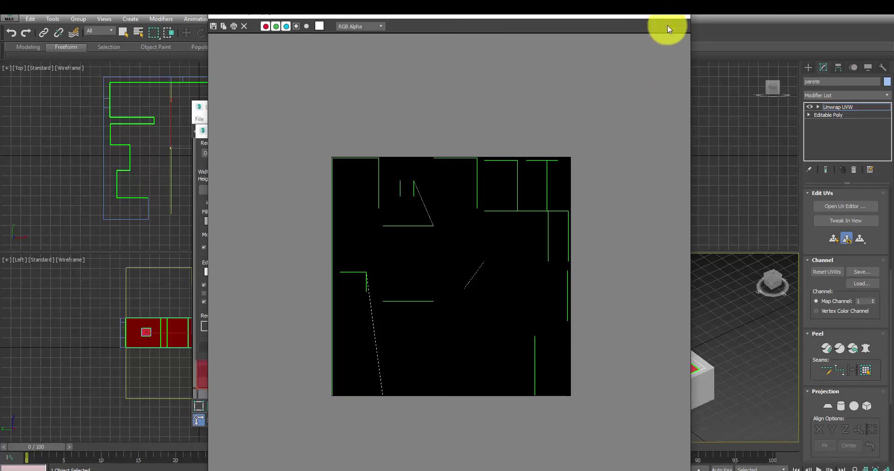
Close the UV template renders and add Standard Material #26 in Slate, ready for a diffuse map
click(680, 14)
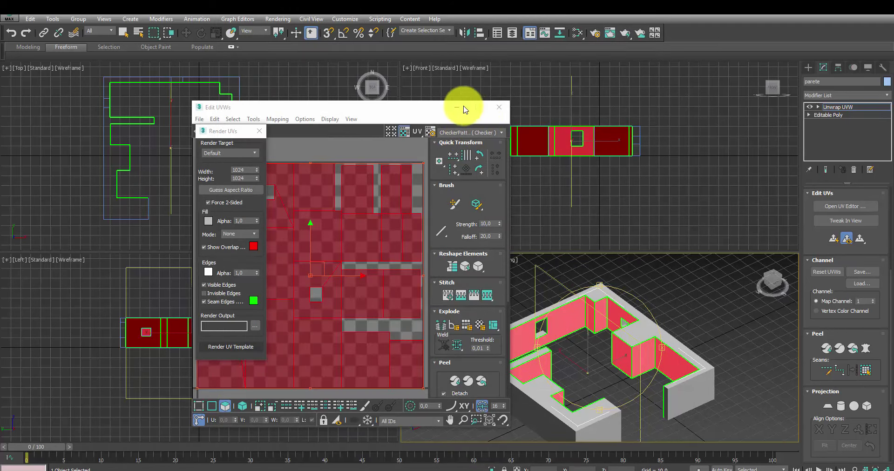
click(259, 131)
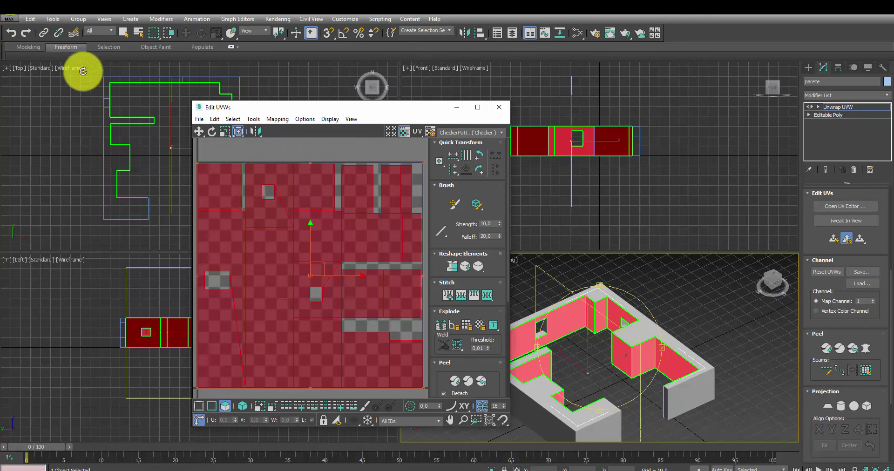
key(m)
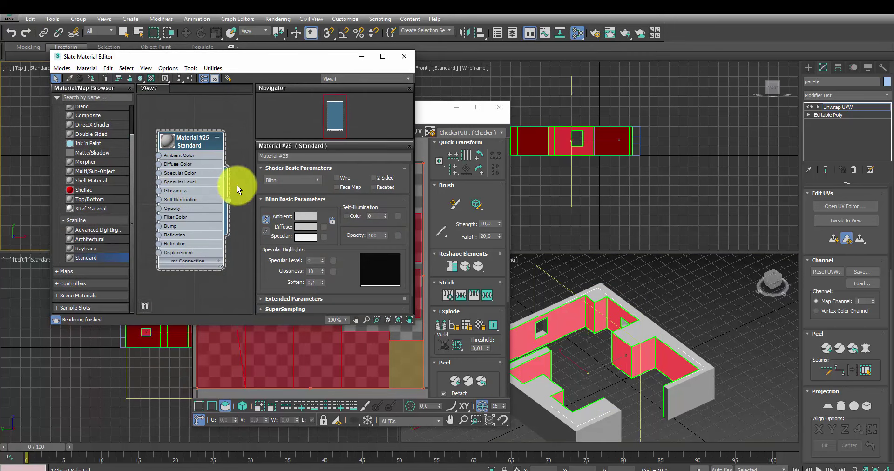
scroll(193, 234, down, 1)
scroll(180, 233, down, 1)
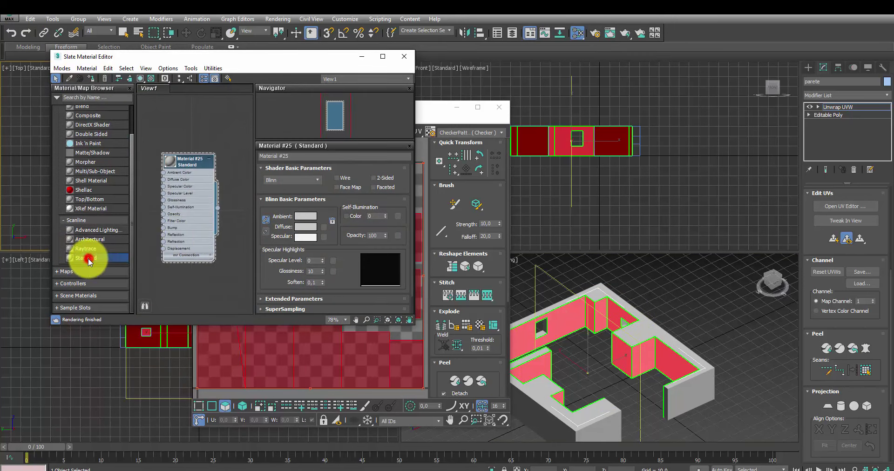
drag(88, 261, 212, 259)
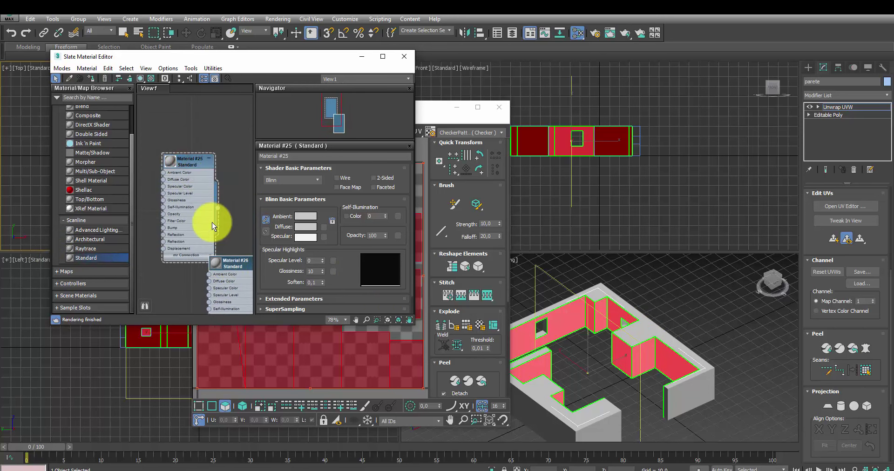
scroll(205, 212, down, 2)
click(220, 244)
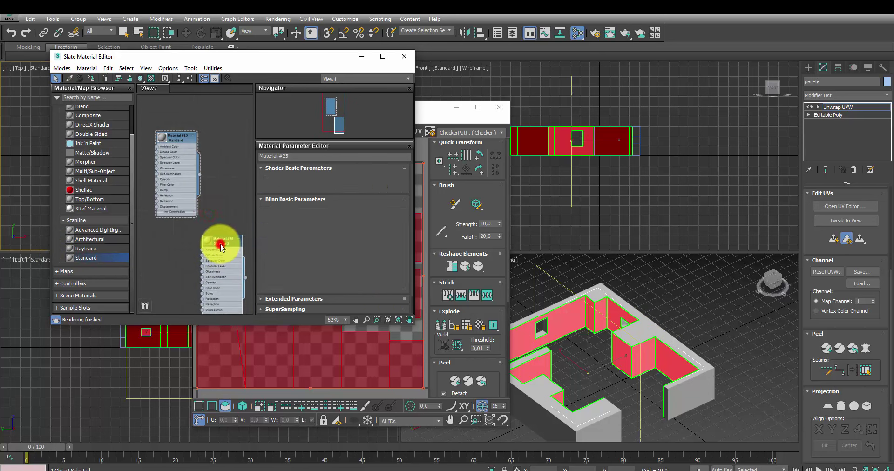
double_click(220, 246)
click(326, 227)
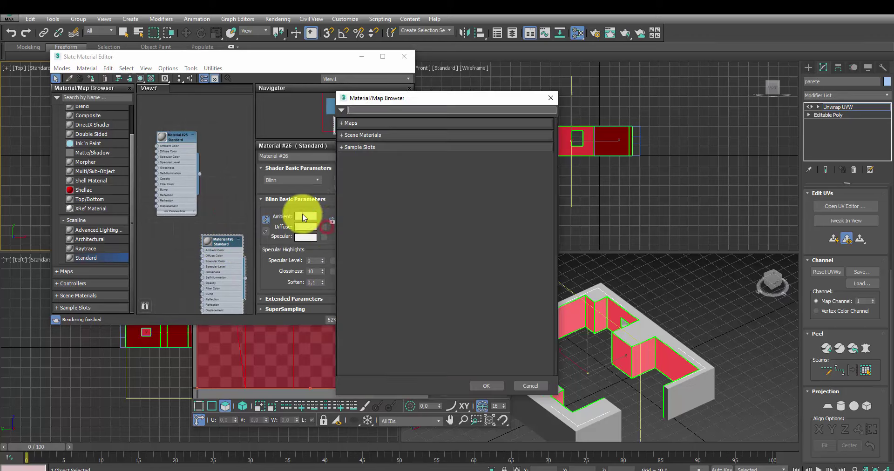
Assign a Bitmap of paretecol from the Desktop as Material #26's diffuse map
click(341, 123)
click(346, 134)
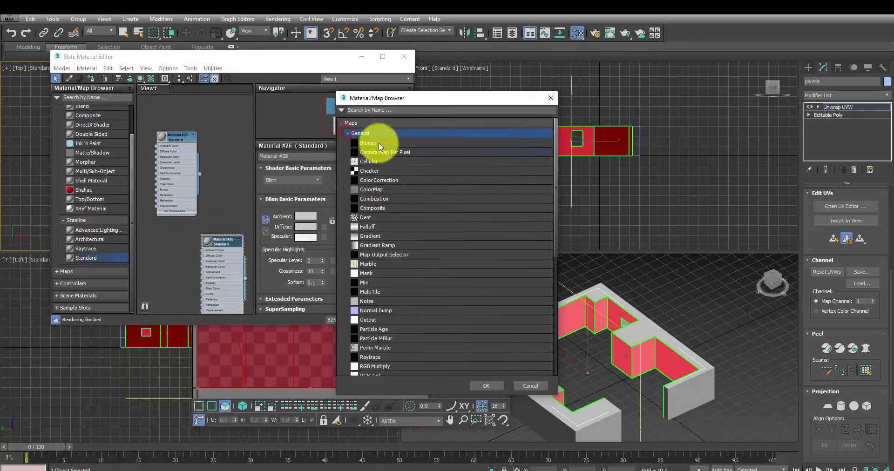
double_click(378, 142)
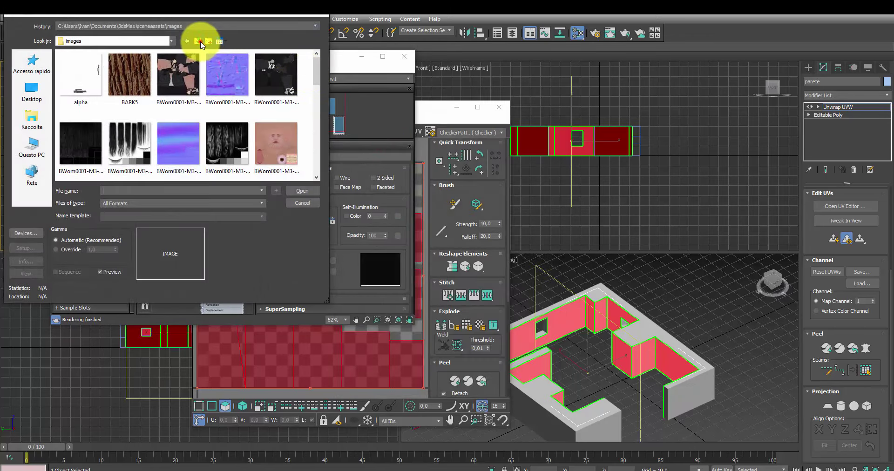
click(198, 41)
click(197, 40)
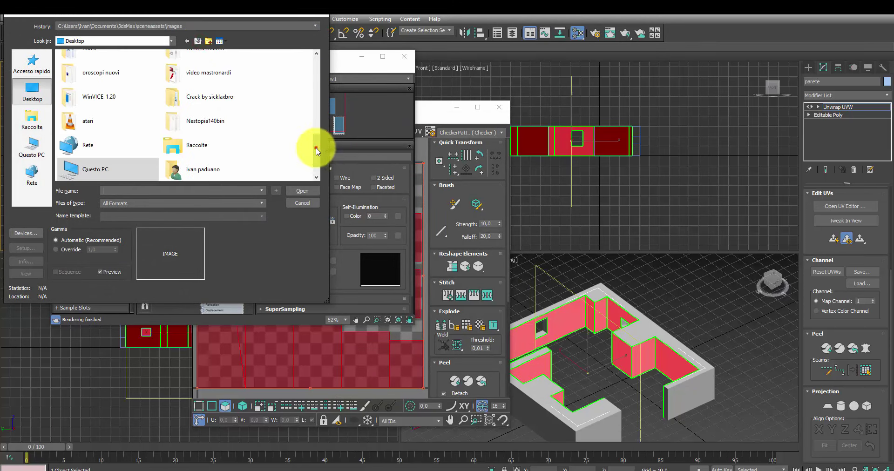
drag(317, 151, 314, 70)
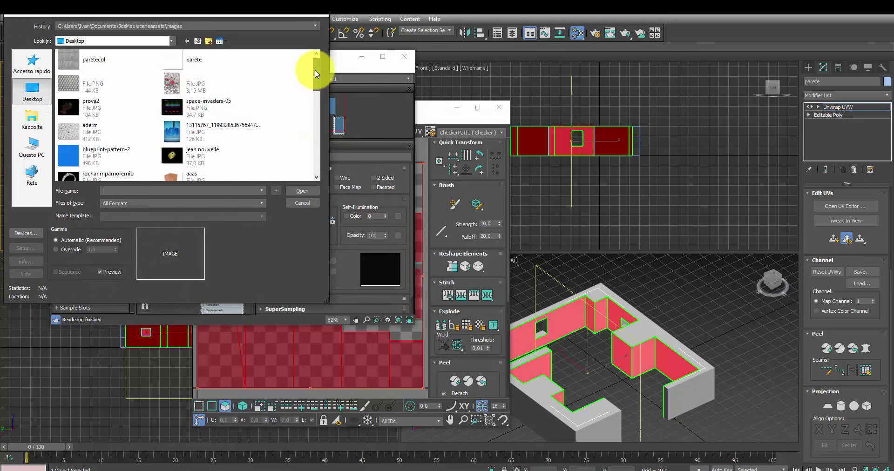
double_click(89, 65)
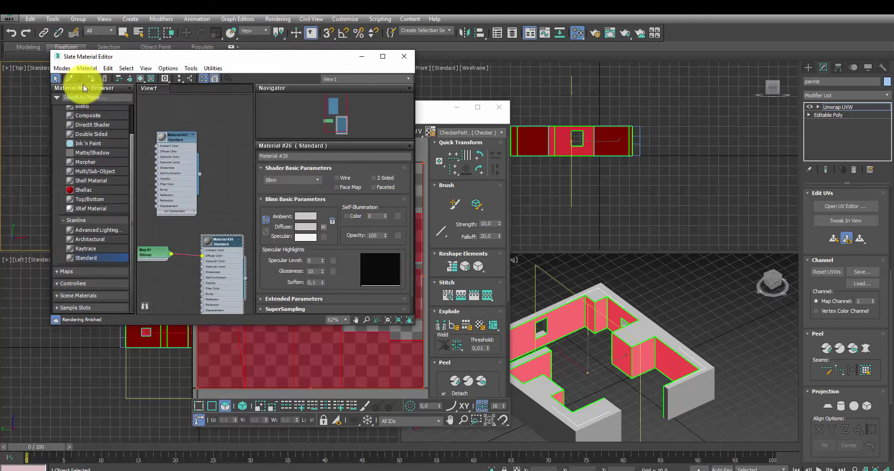
Show Material #26 shaded in the viewport with preview background, then minimise the editor and close Edit UVWs
click(139, 79)
click(152, 78)
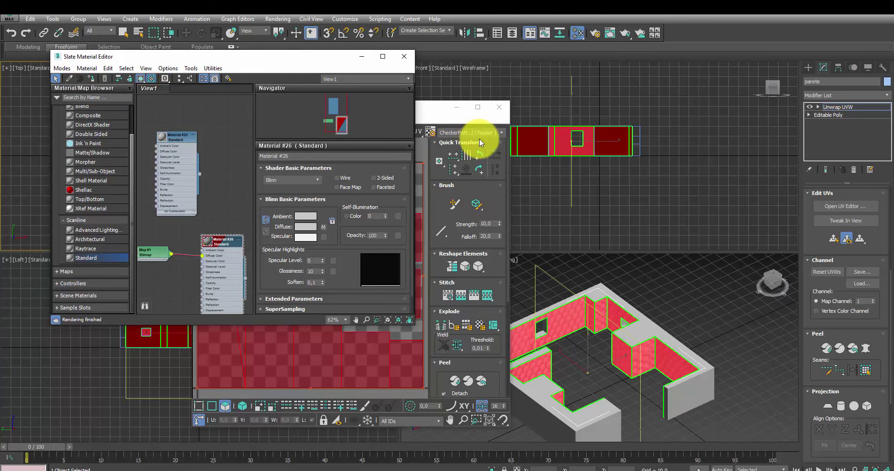
click(362, 56)
click(457, 108)
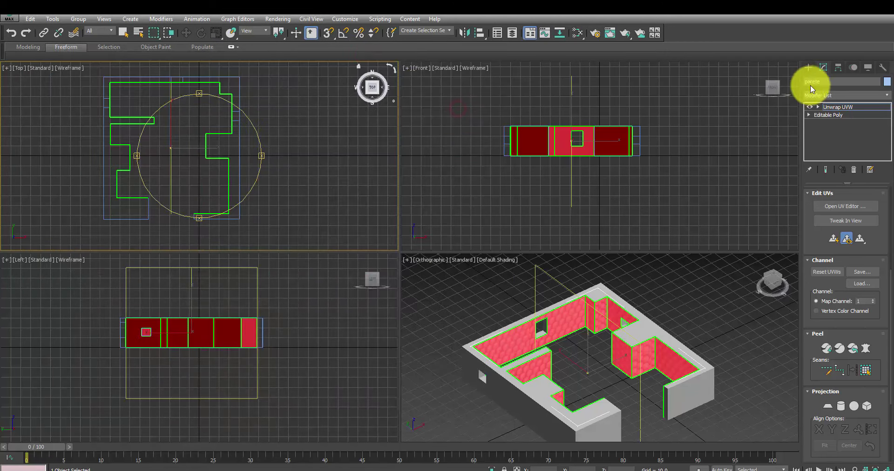
Leave the UV modifier for the Create panel and zoom in and out on the cube tiling
click(808, 67)
scroll(652, 359, up, 2)
scroll(639, 369, up, 2)
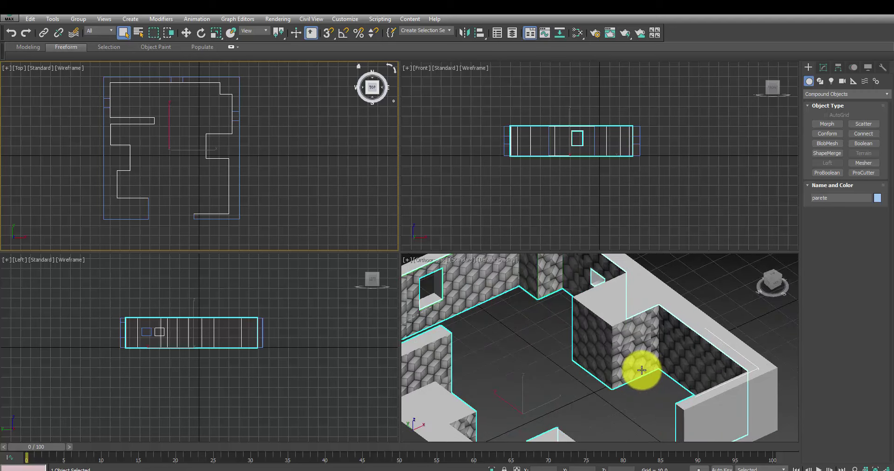
scroll(641, 377, up, 2)
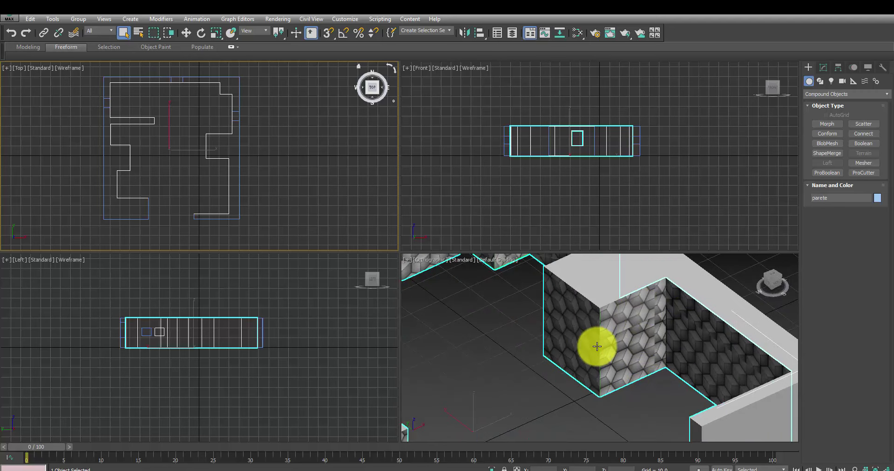
scroll(601, 330, down, 2)
scroll(626, 327, down, 2)
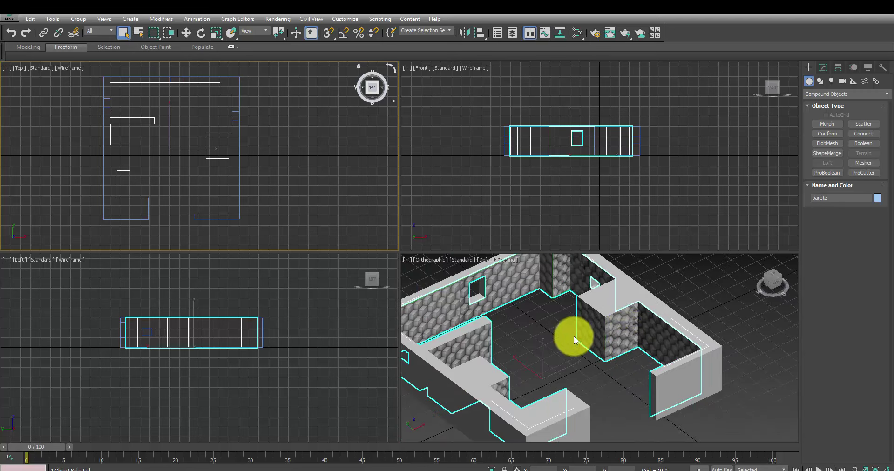
scroll(570, 342, down, 2)
scroll(517, 335, up, 4)
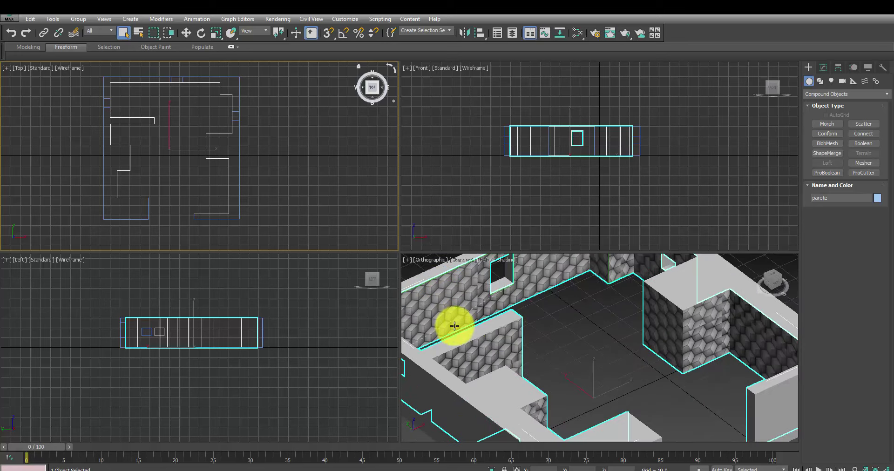
Zoom the perspective view on the textured walls and reopen the Slate Material Editor
click(698, 331)
scroll(519, 320, down, 2)
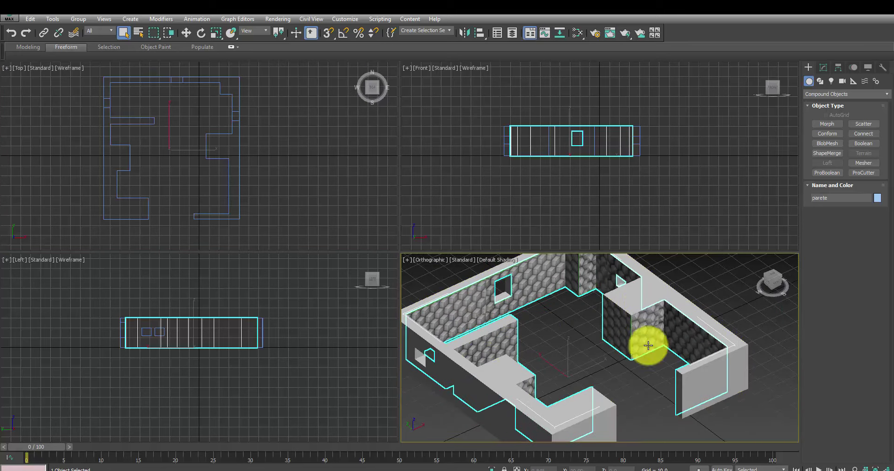
scroll(588, 279, down, 1)
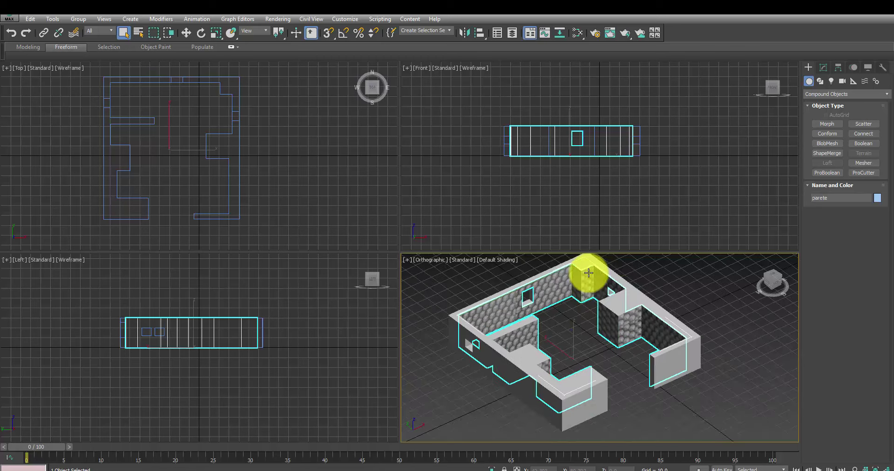
scroll(589, 269, up, 4)
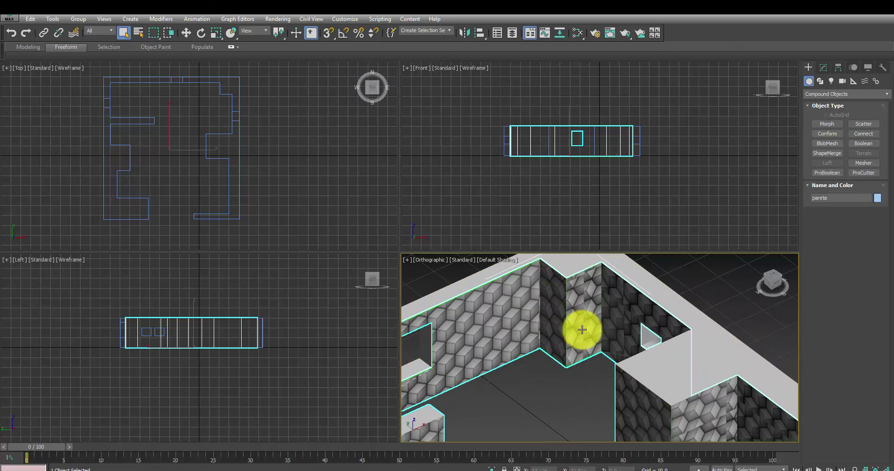
key(m)
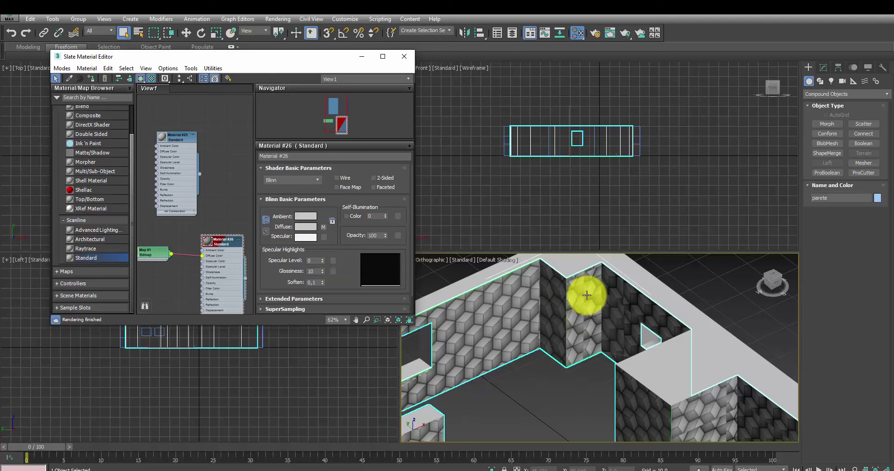
Open the walls' UV Editor from Unwrap UVW and select one wall face in Polygon mode
click(823, 67)
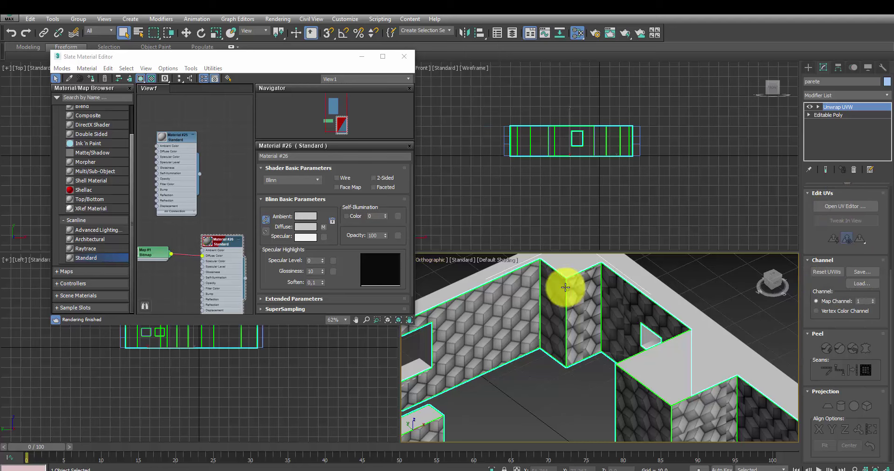
click(827, 206)
drag(340, 108, 220, 111)
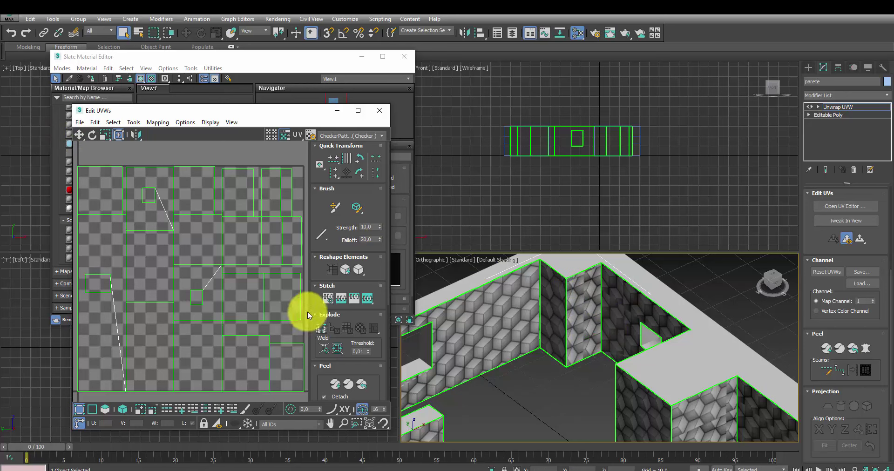
drag(808, 232, 809, 320)
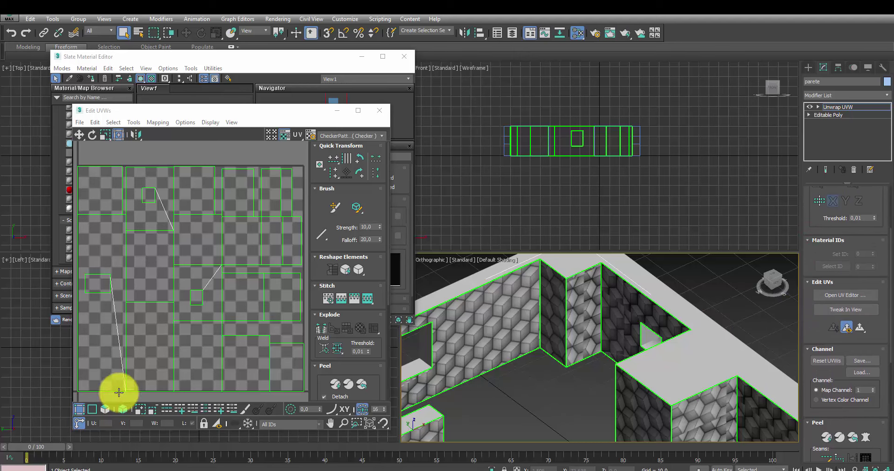
click(105, 409)
click(580, 315)
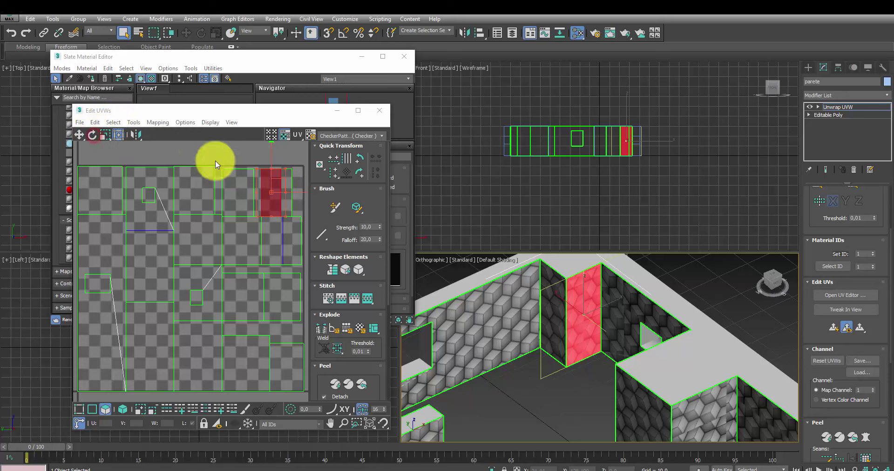
Rotate the selected face's UVs about 90 degrees to vertical, then enable Angle Snap
click(91, 136)
click(280, 170)
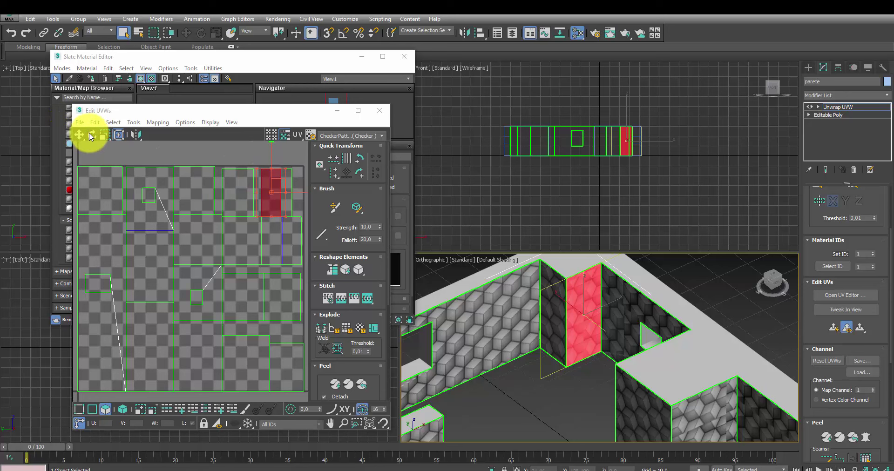
mouse_move(274, 189)
mouse_down()
mouse_move(247, 186)
mouse_move(273, 190)
mouse_up()
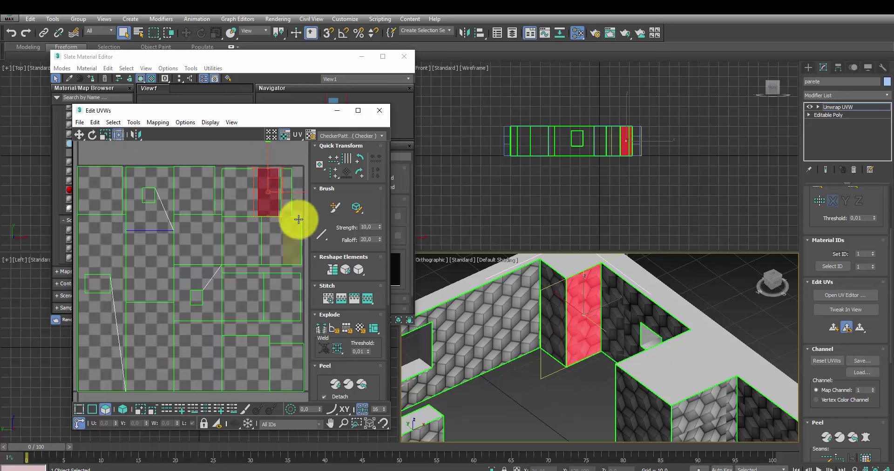
click(92, 136)
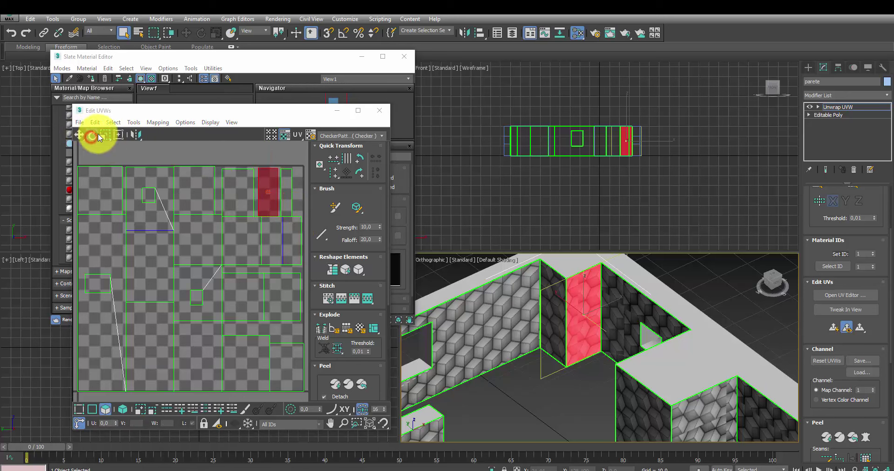
drag(268, 191, 240, 209)
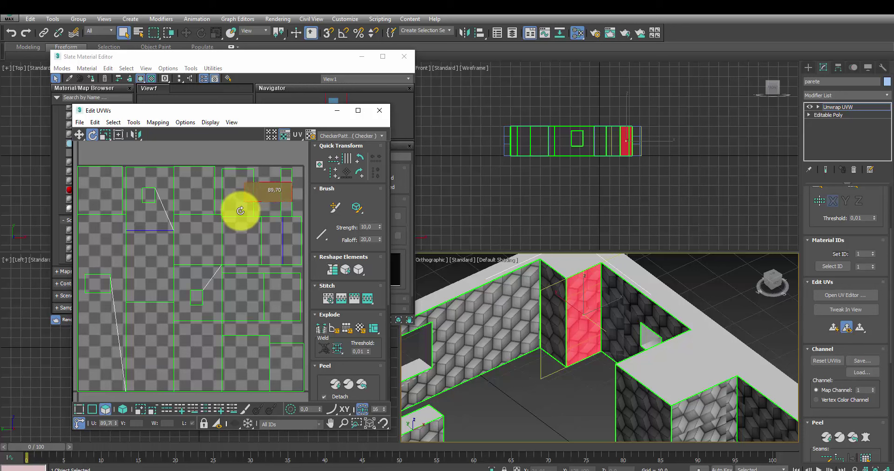
mouse_move(241, 214)
mouse_down()
mouse_move(236, 200)
mouse_move(243, 208)
mouse_up()
drag(243, 208, 273, 194)
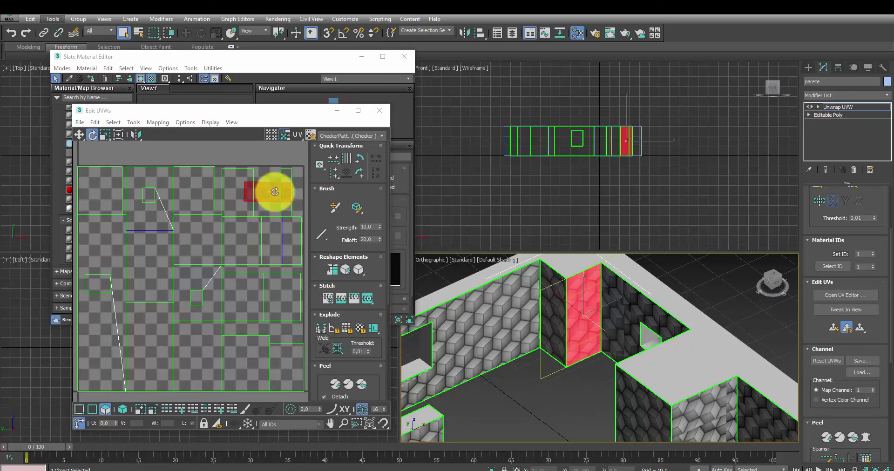
click(74, 70)
click(77, 68)
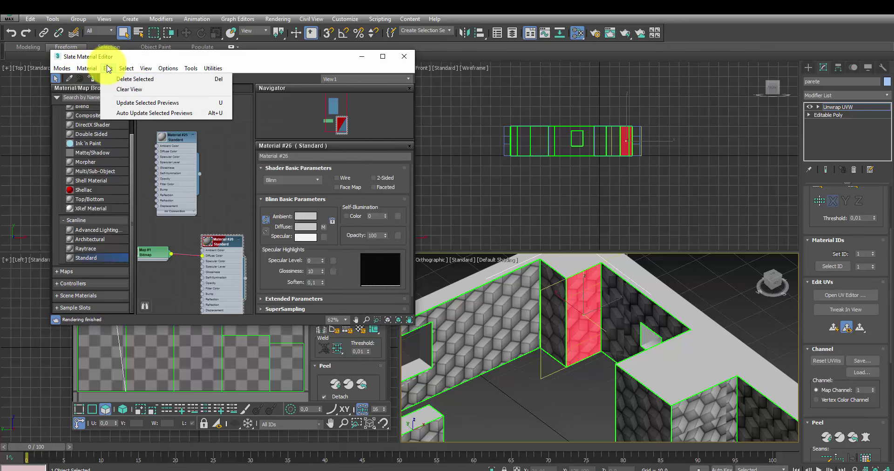
click(361, 56)
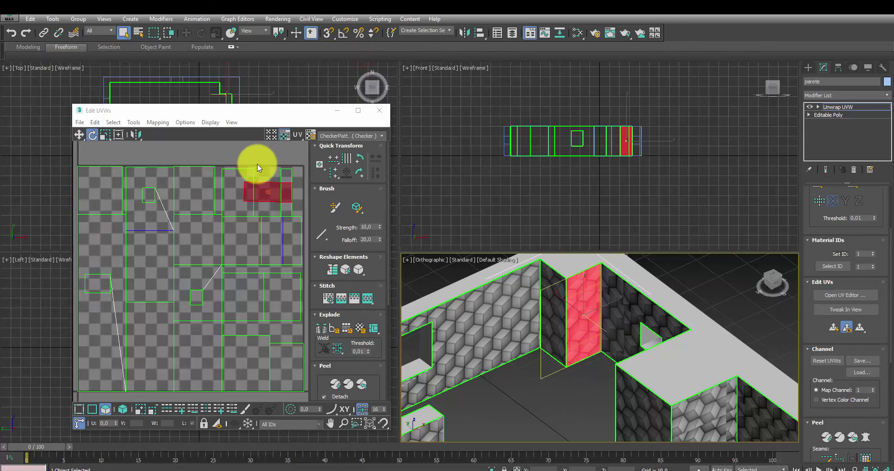
mouse_move(257, 164)
mouse_down()
mouse_move(241, 203)
mouse_move(228, 146)
mouse_up()
click(343, 34)
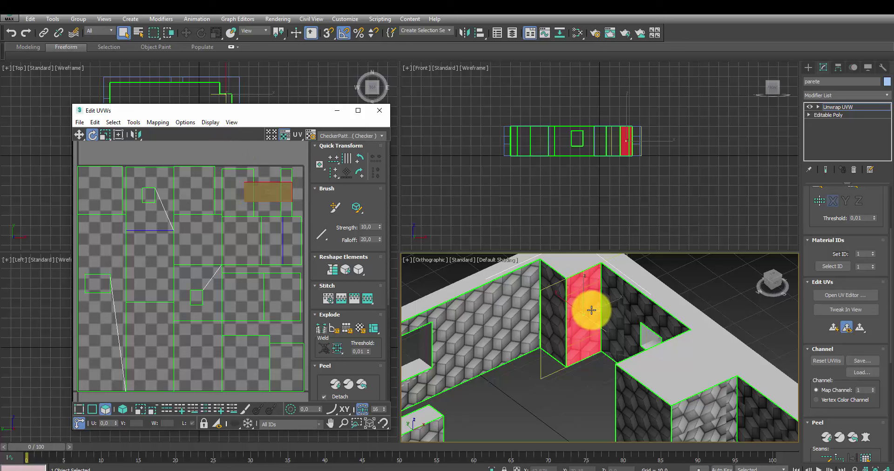
Rotate the adjacent L-shaped wall face's UV element by -25 degrees
click(625, 323)
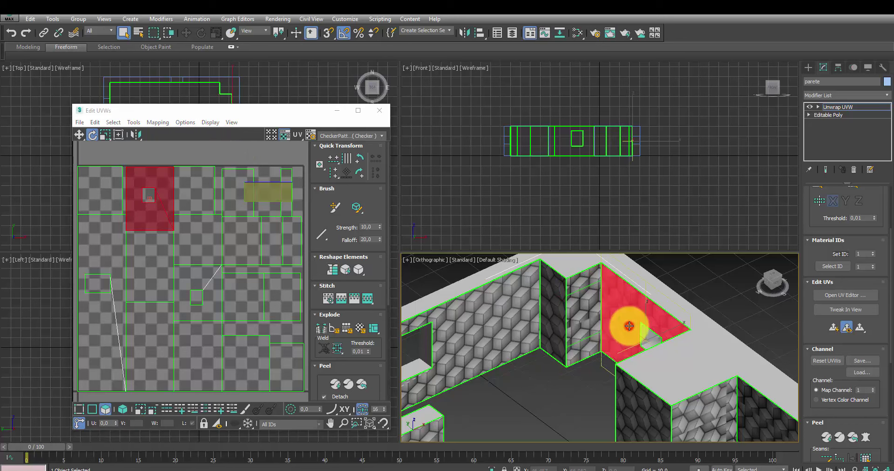
click(151, 206)
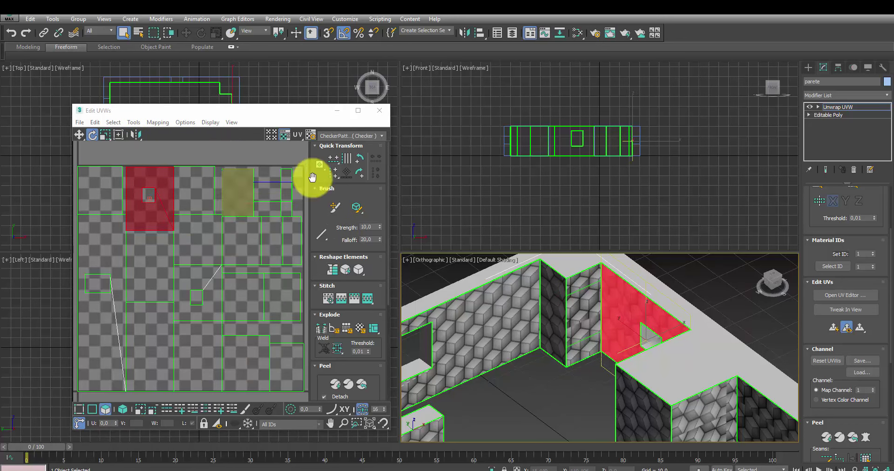
click(80, 134)
drag(165, 209, 148, 200)
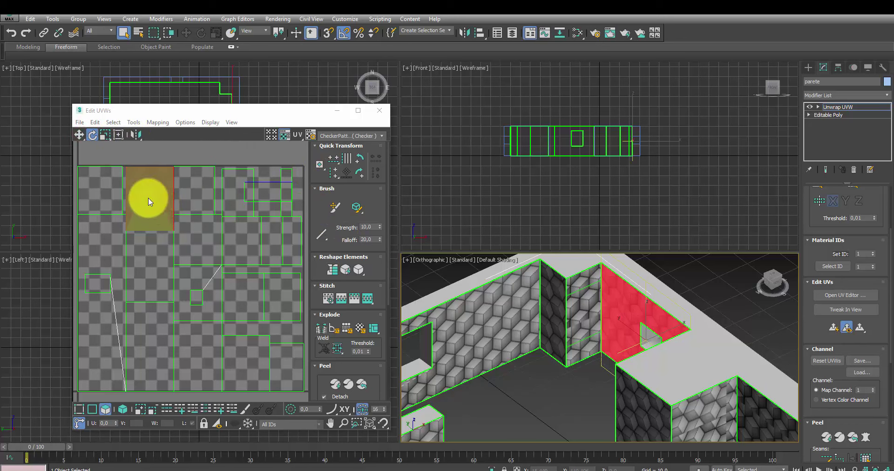
click(73, 132)
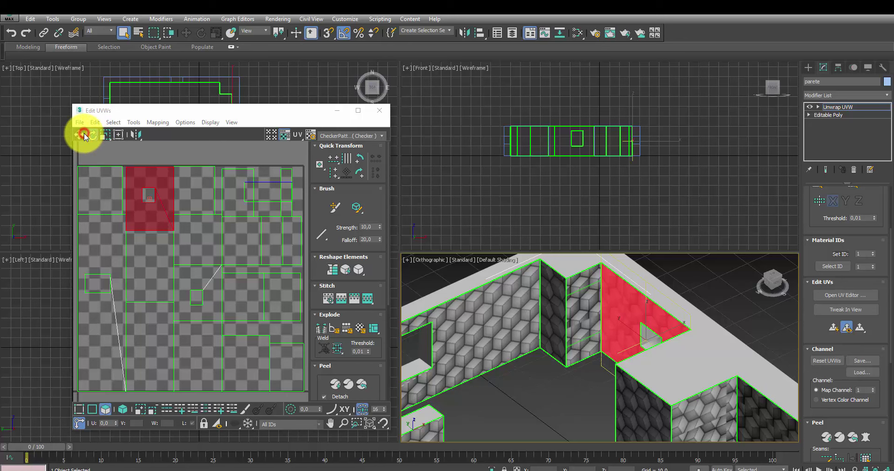
click(92, 135)
drag(143, 185, 130, 173)
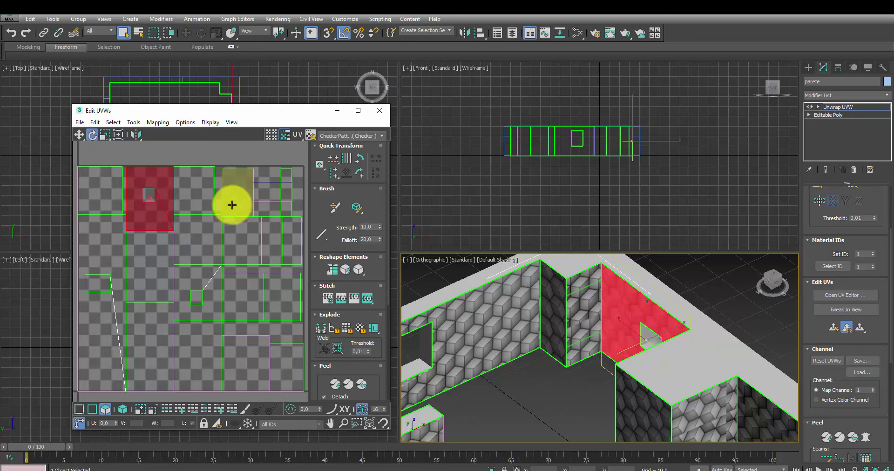
click(220, 187)
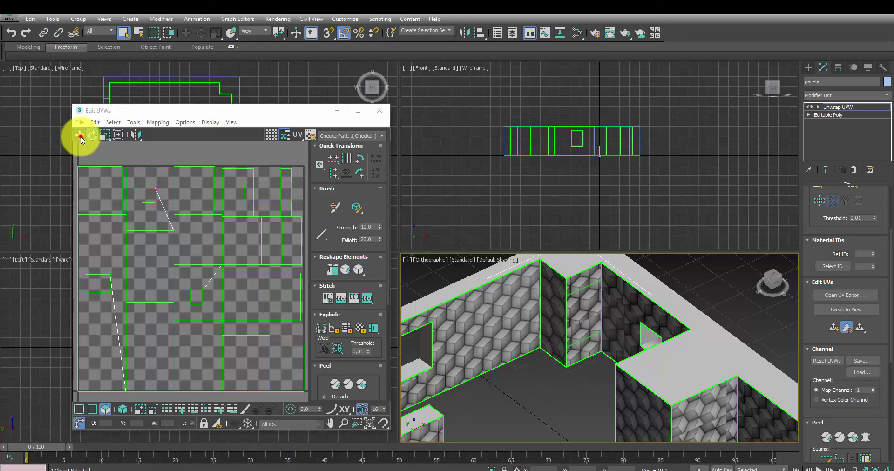
Move another wall face's UV element right and down, then deselect it
click(80, 135)
click(146, 201)
drag(159, 219, 172, 232)
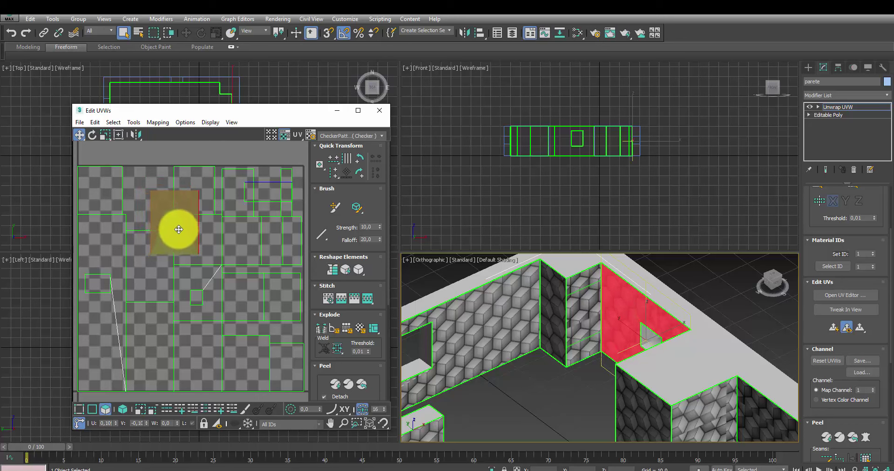
drag(173, 232, 186, 241)
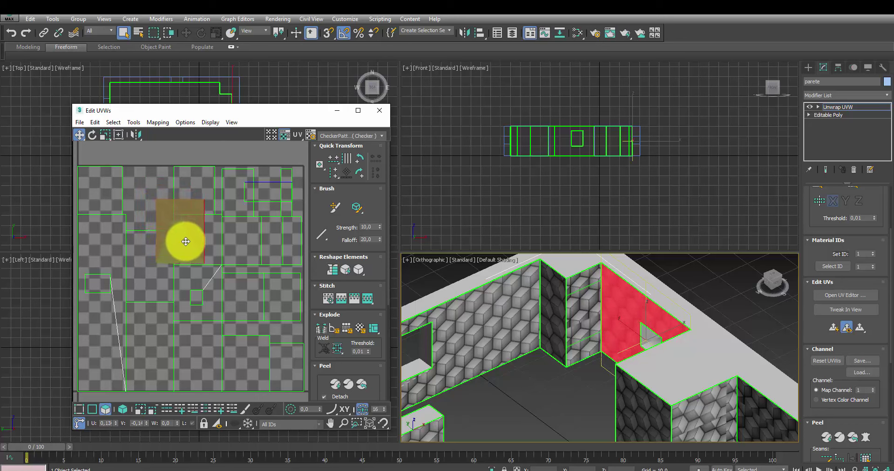
click(150, 182)
Rotate the right-hand wall face's UV shell -90° and move it left, then orbit to check
scroll(535, 345, down, 5)
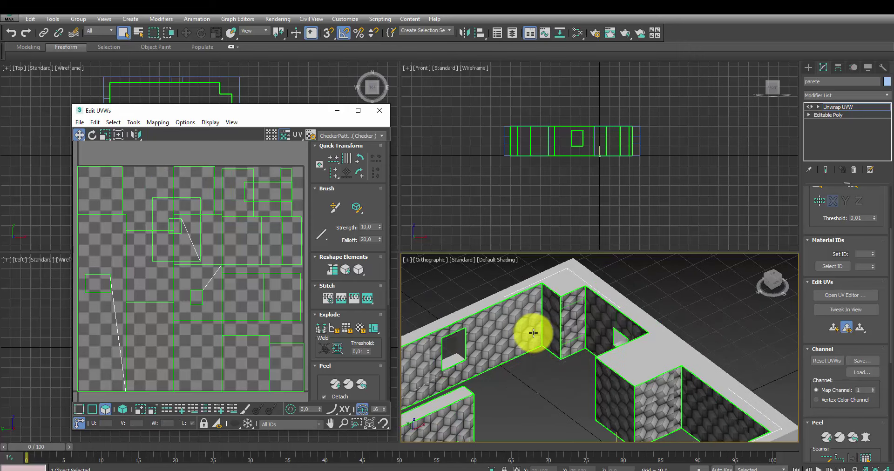
alt+middle_drag(528, 335, 582, 380)
scroll(582, 380, up, 4)
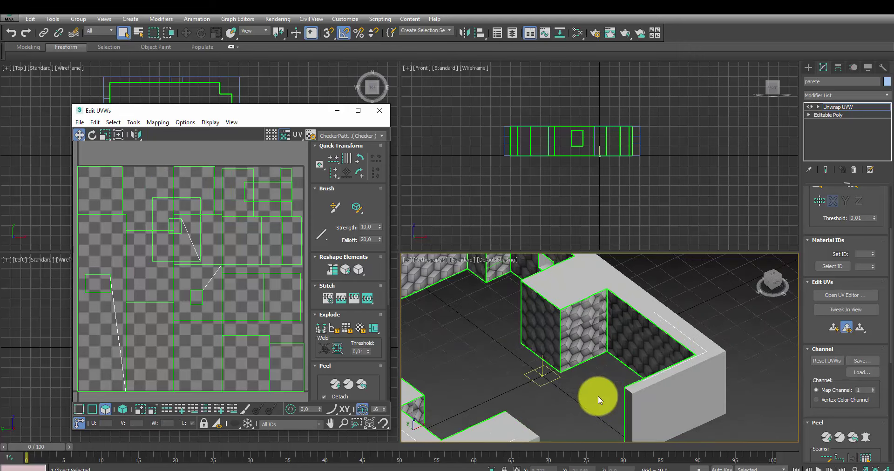
click(581, 328)
click(291, 294)
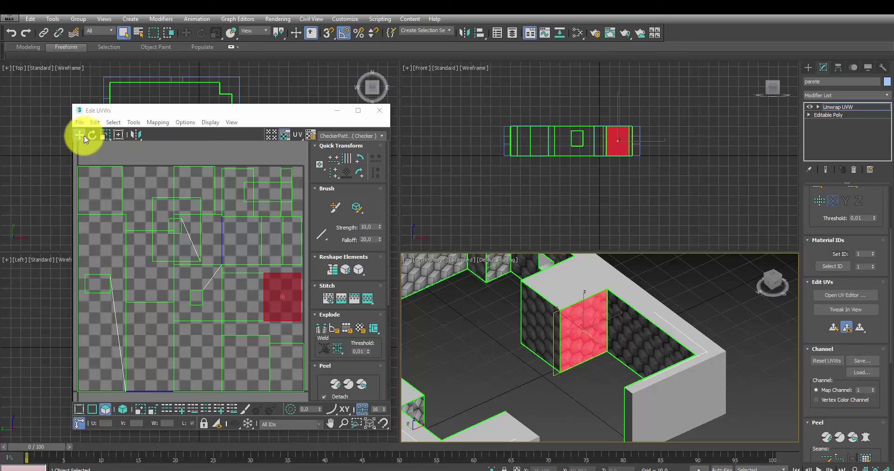
click(283, 269)
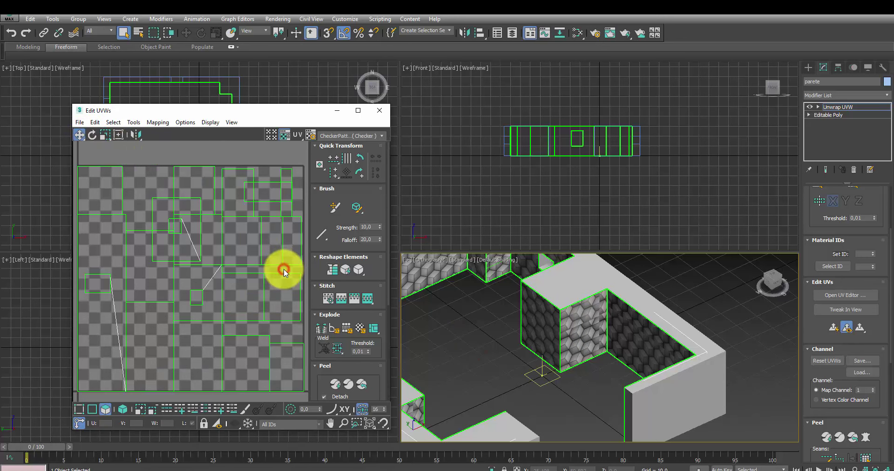
click(92, 135)
click(289, 294)
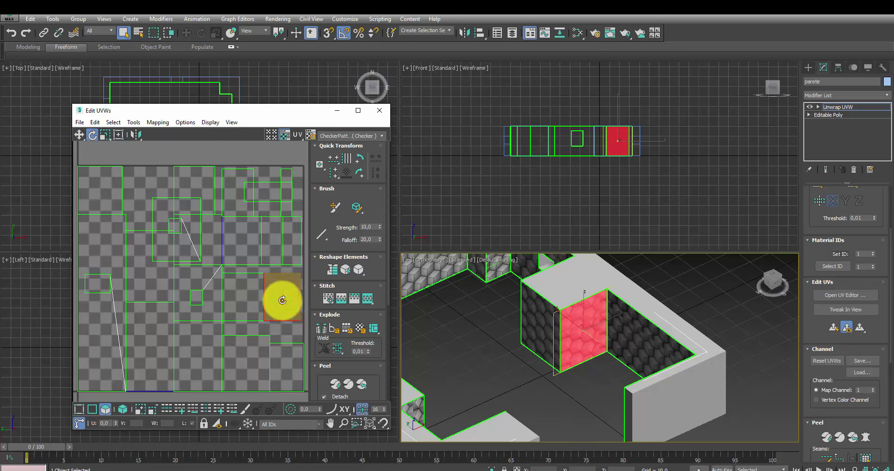
mouse_move(282, 301)
mouse_down()
mouse_move(267, 296)
mouse_move(308, 299)
mouse_move(219, 295)
mouse_move(234, 274)
mouse_up()
click(79, 135)
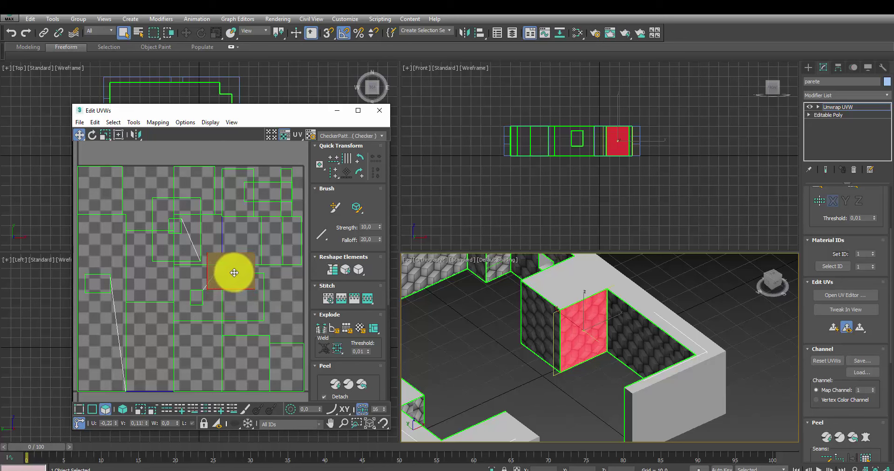
click(289, 304)
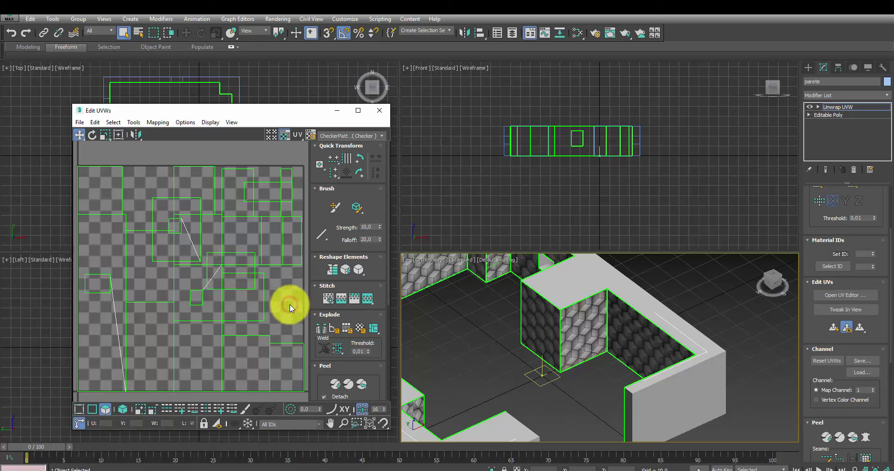
mouse_move(543, 353)
alt+middle_down()
mouse_move(534, 345)
mouse_move(455, 354)
mouse_move(475, 339)
mouse_move(459, 335)
alt+middle_up()
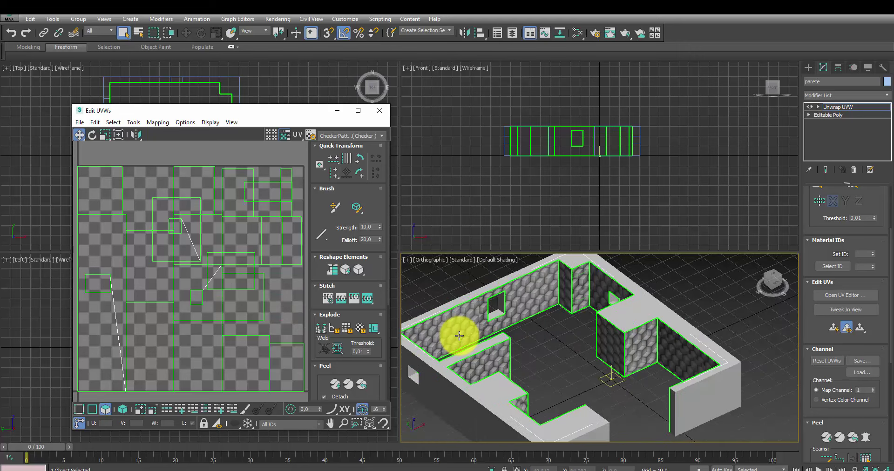
Close the Edit UVWs window, deselect everything, and zoom to inspect the realigned texture
scroll(489, 329, up, 2)
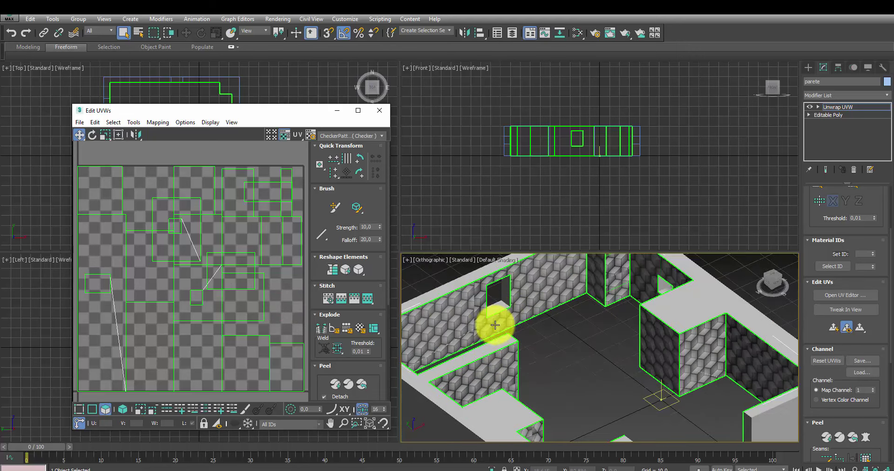
scroll(499, 323, down, 3)
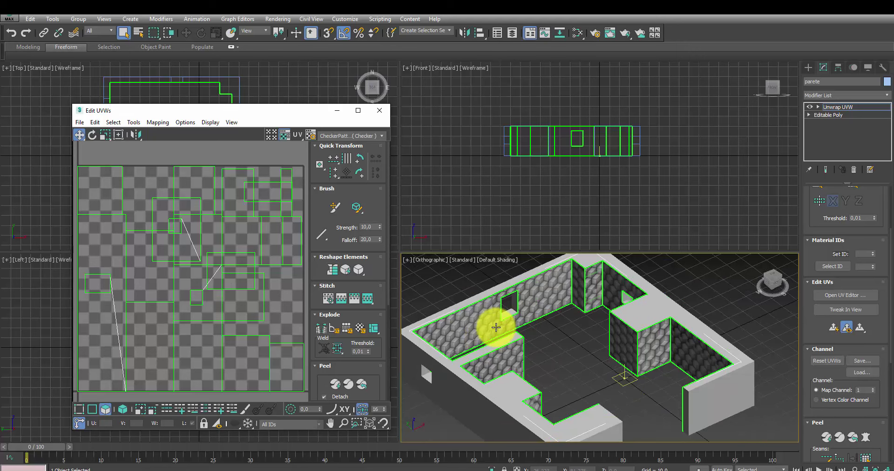
scroll(496, 327, up, 3)
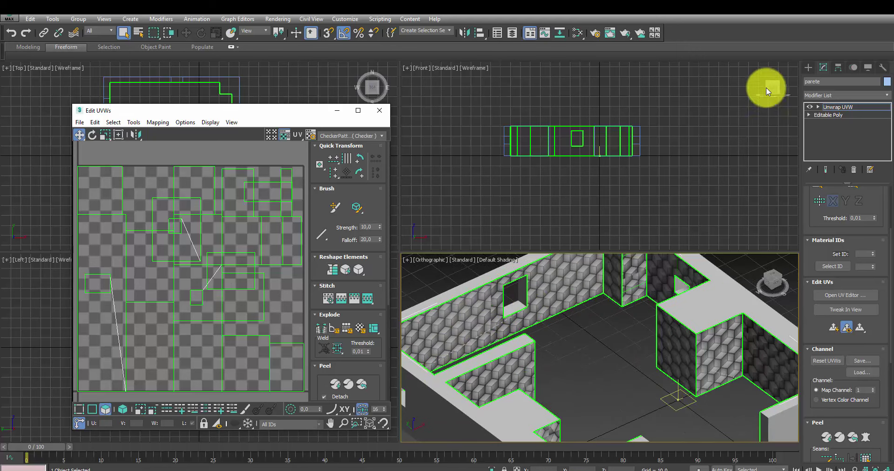
click(808, 67)
click(708, 135)
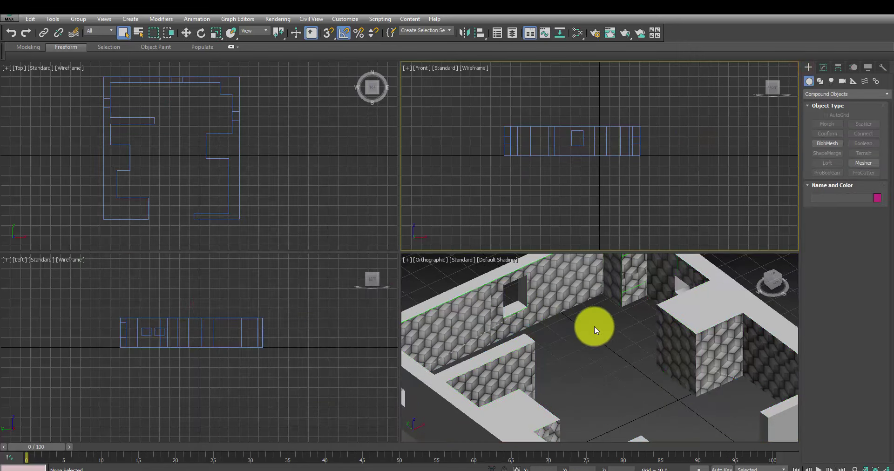
scroll(594, 326, down, 3)
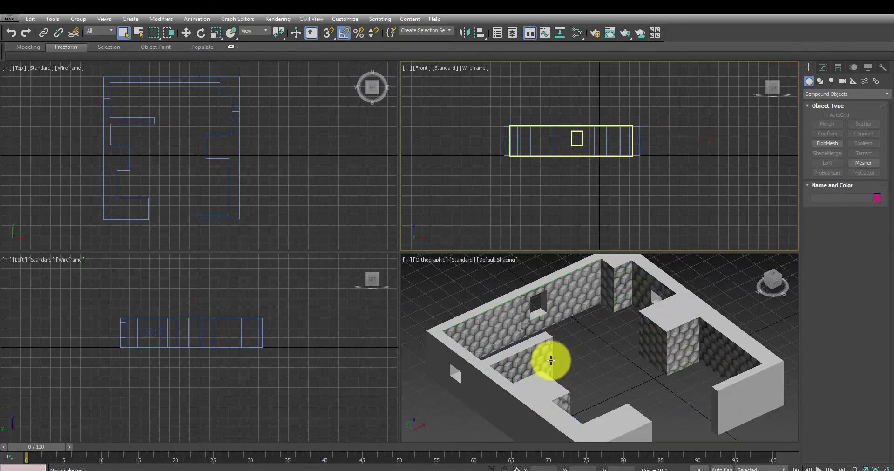
scroll(540, 321, up, 2)
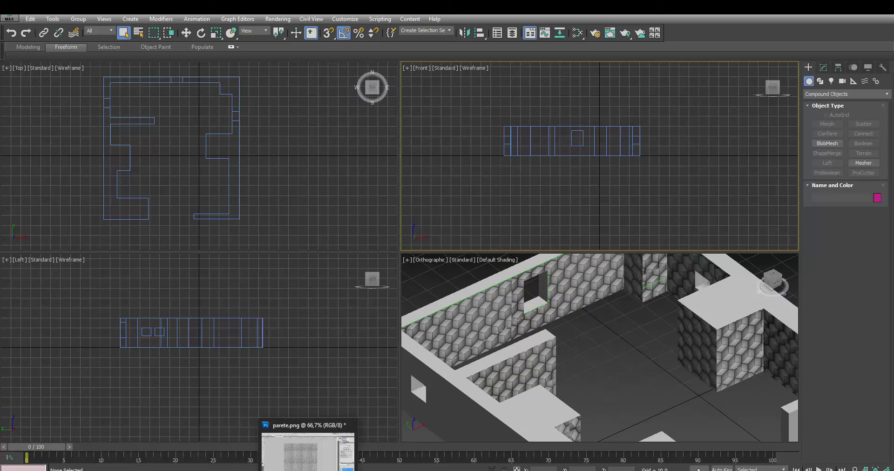
Switch to parete.png in Photoshop and hide the Livello 0 UV-outline layer
click(308, 451)
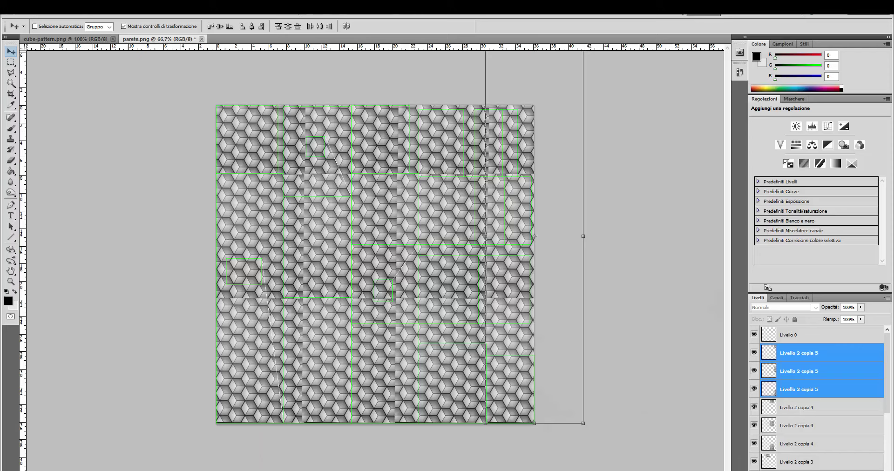
click(799, 339)
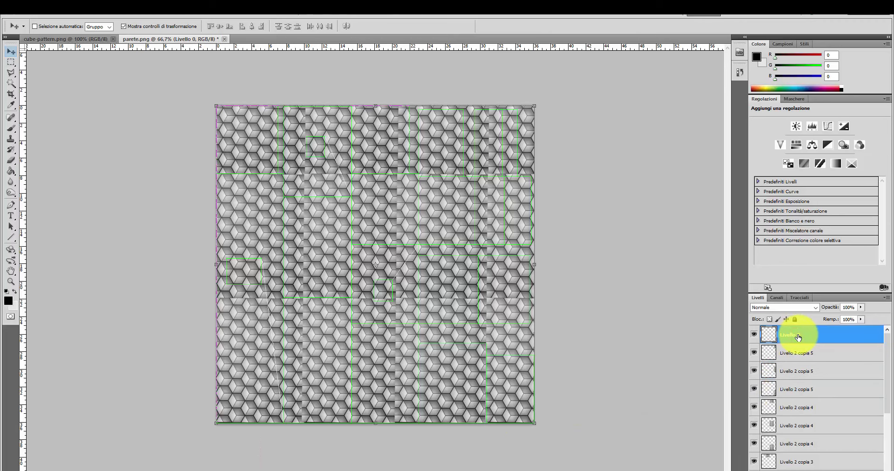
click(754, 334)
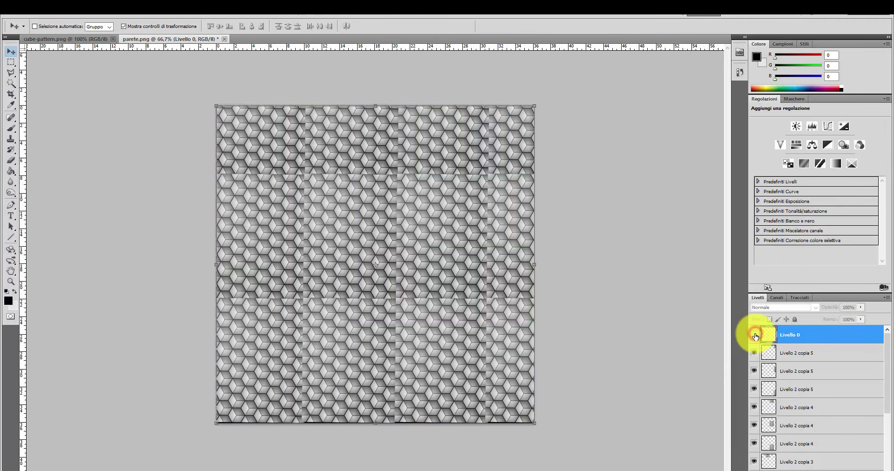
click(32, 15)
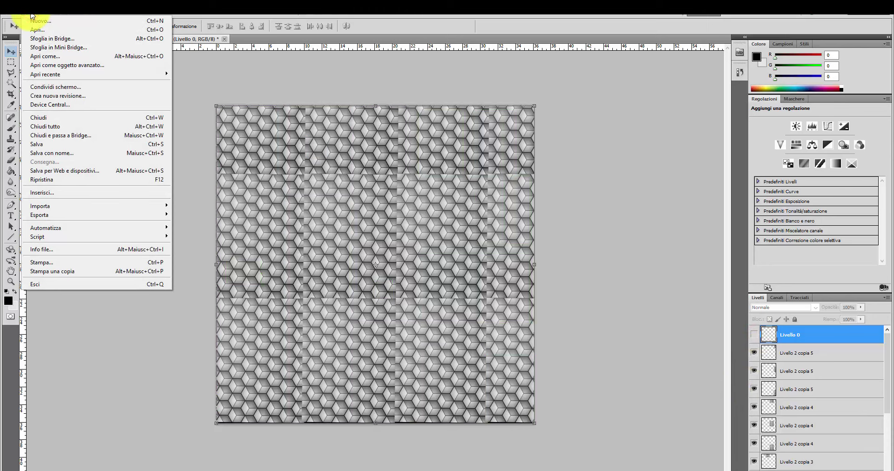
Save the texture as PNG over parete.png, with no interlacing in PNG options
click(52, 144)
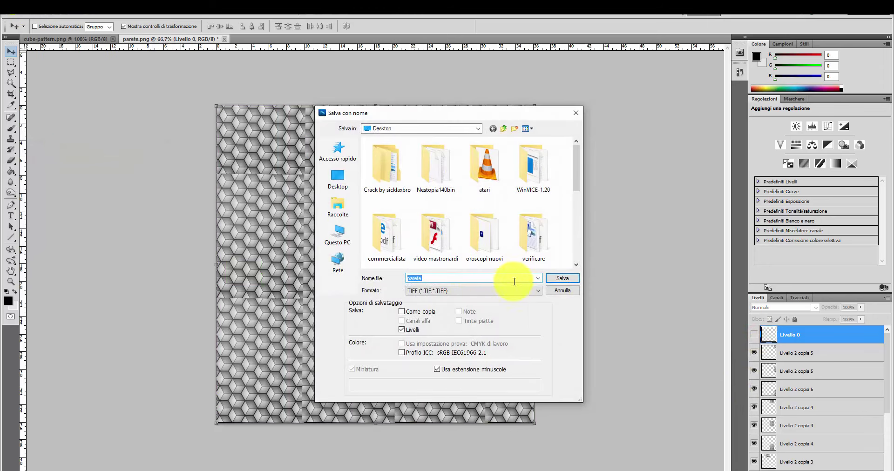
click(524, 291)
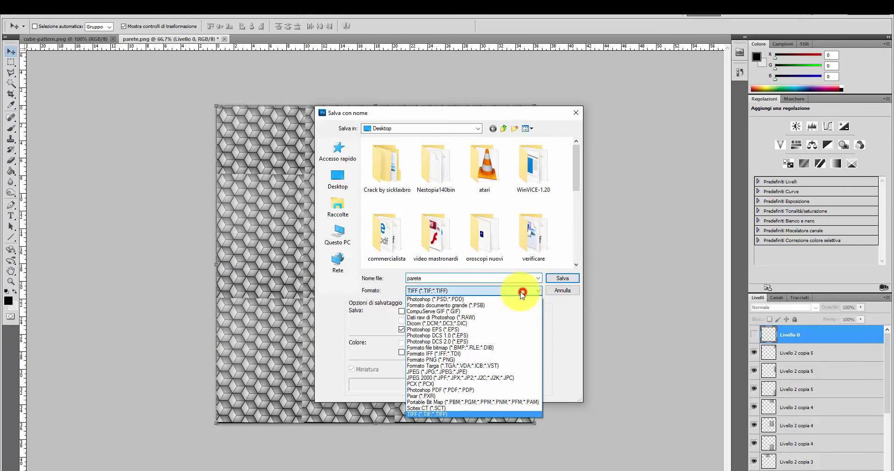
click(450, 361)
drag(578, 164, 583, 250)
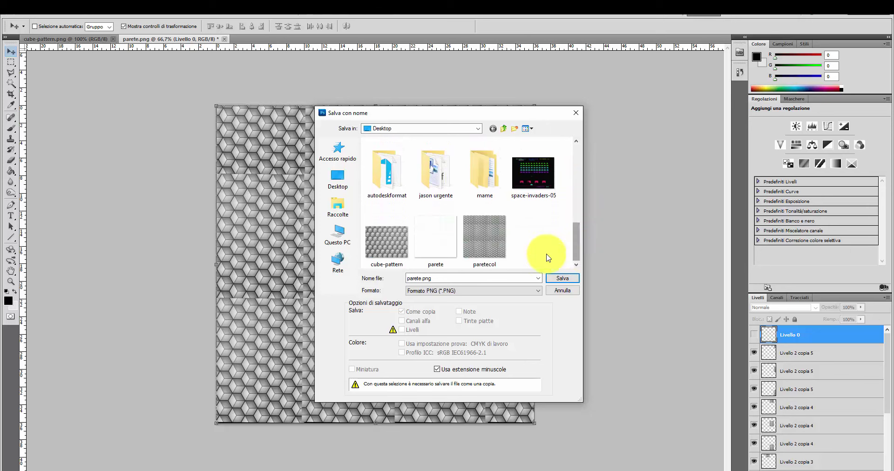
click(554, 281)
click(435, 190)
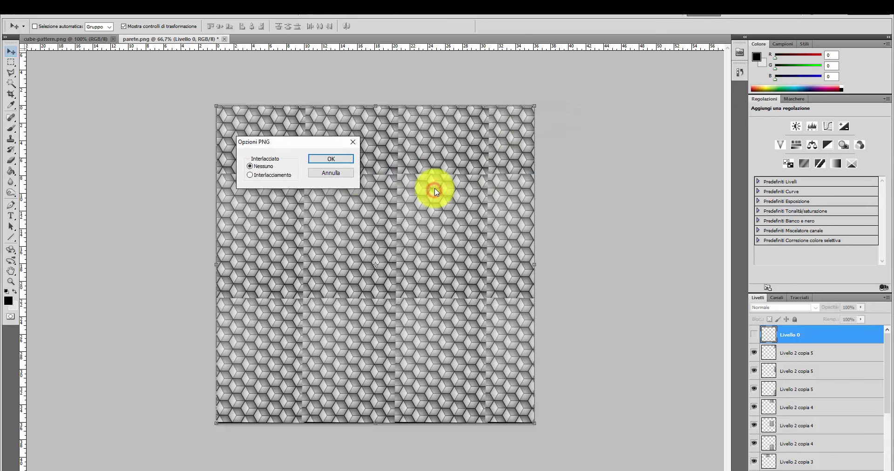
click(315, 165)
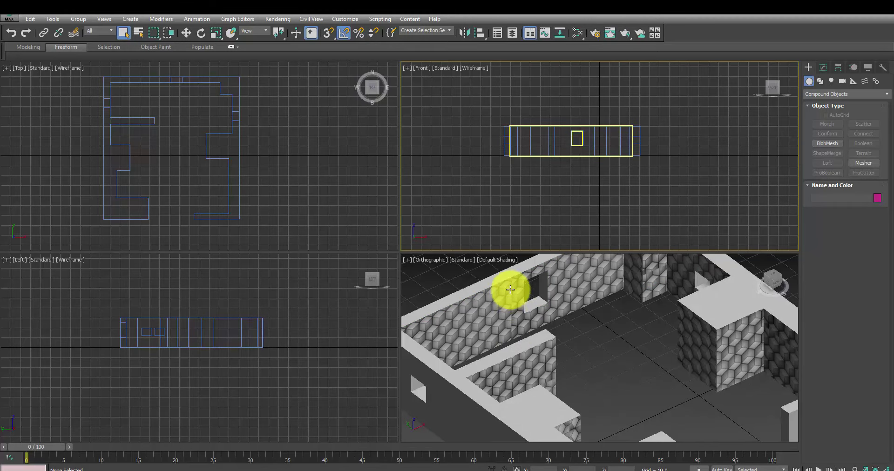
In the walls' UV Editor, move the long window wall face's UVs one column right and up
click(519, 304)
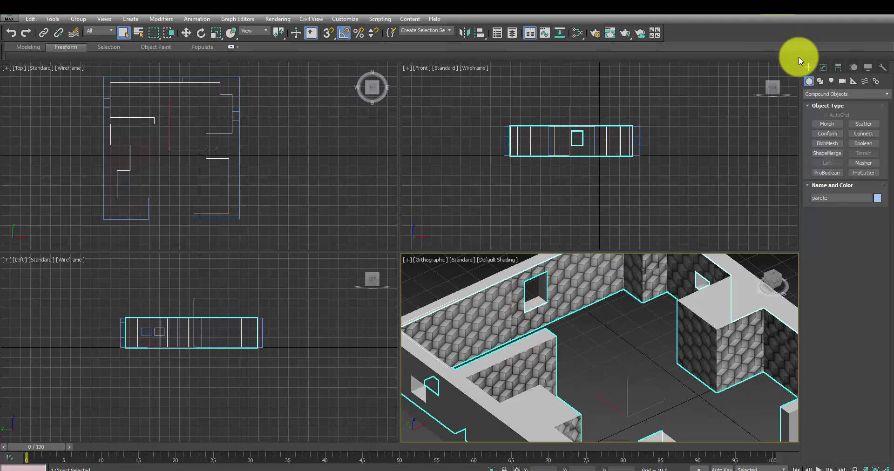
click(821, 67)
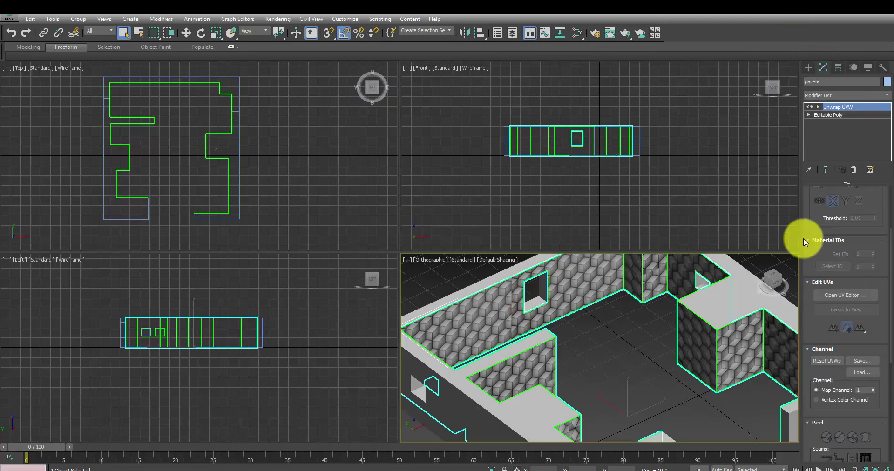
click(841, 296)
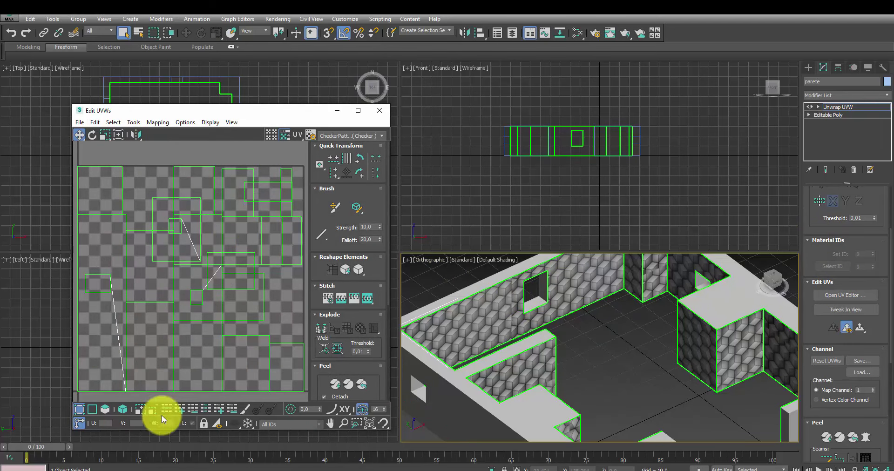
click(105, 410)
click(501, 329)
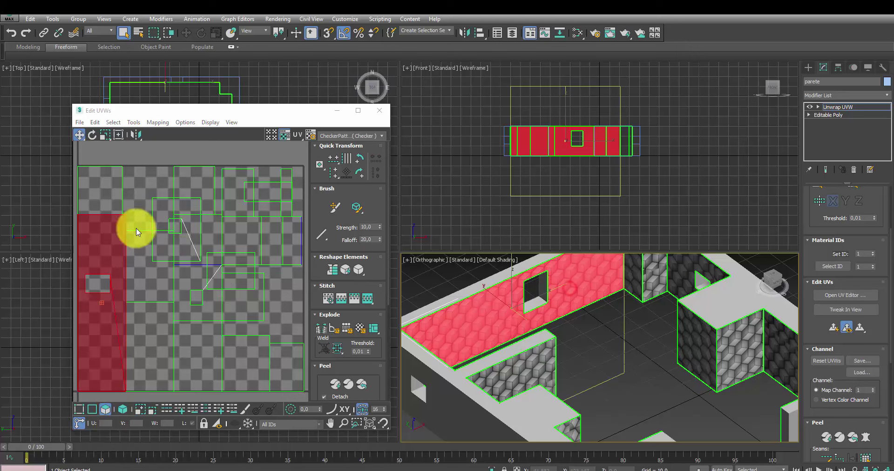
click(110, 264)
mouse_move(110, 264)
mouse_down()
mouse_move(158, 212)
mouse_move(134, 236)
mouse_move(190, 239)
mouse_up()
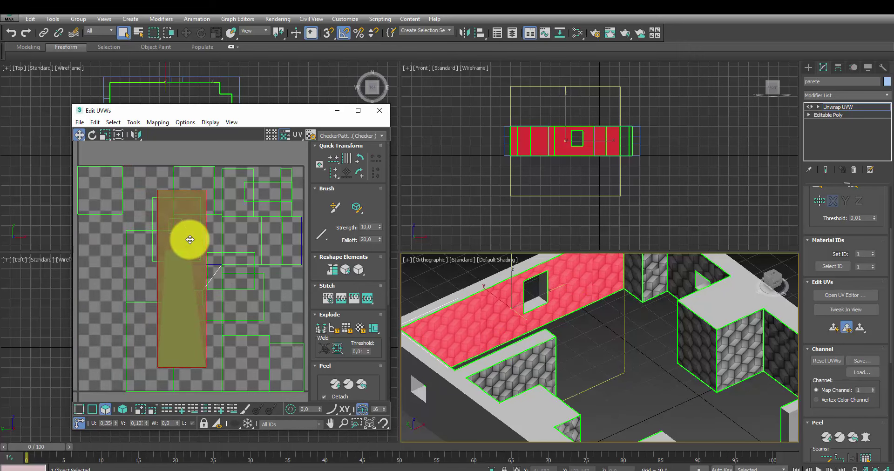
click(291, 300)
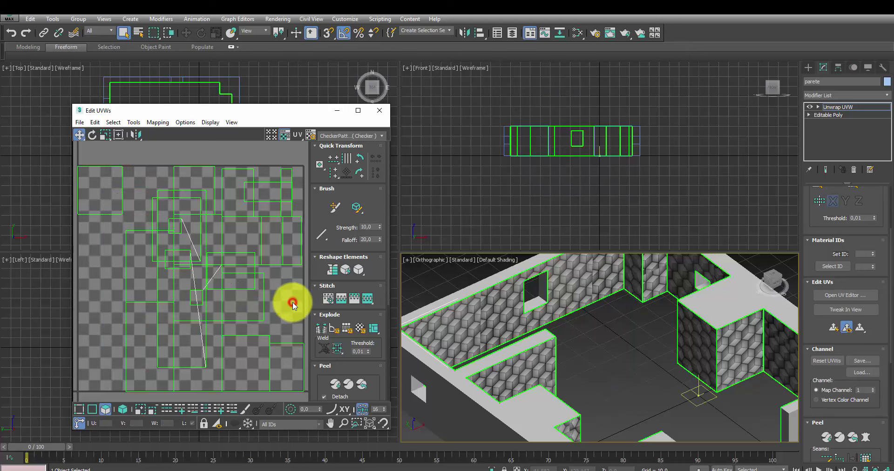